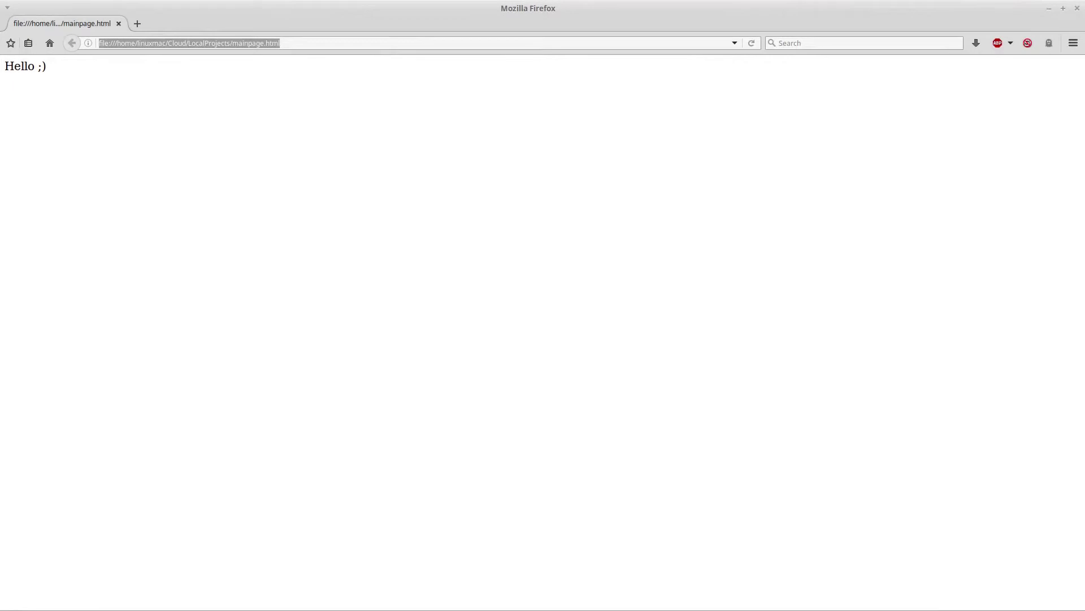
Go to godaddy.com, sign in to the GoDaddy account, and return to the home page
type("godaddy.com/")
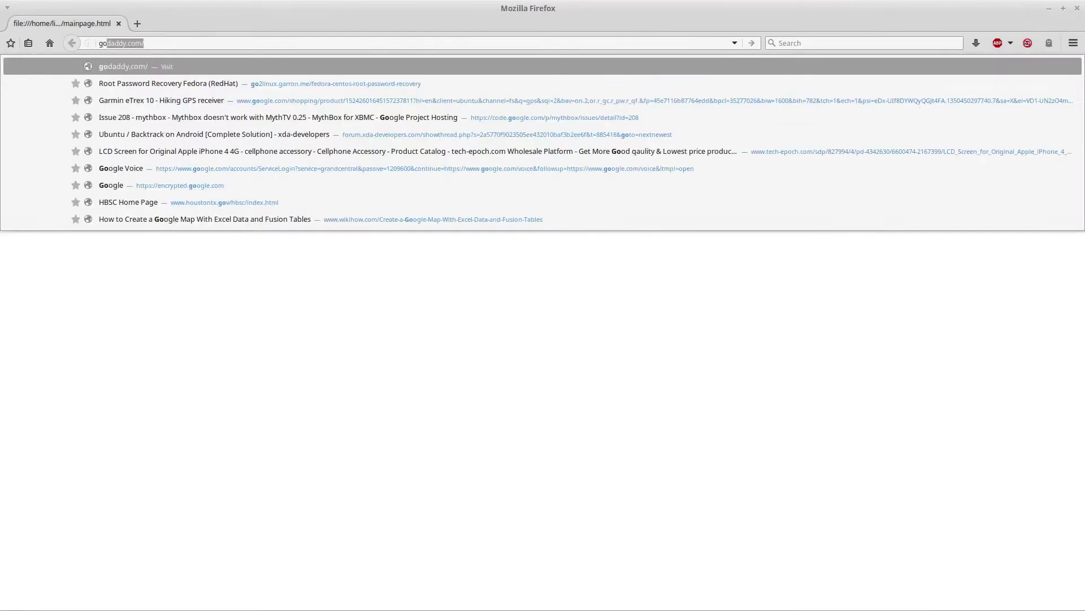
key("Return")
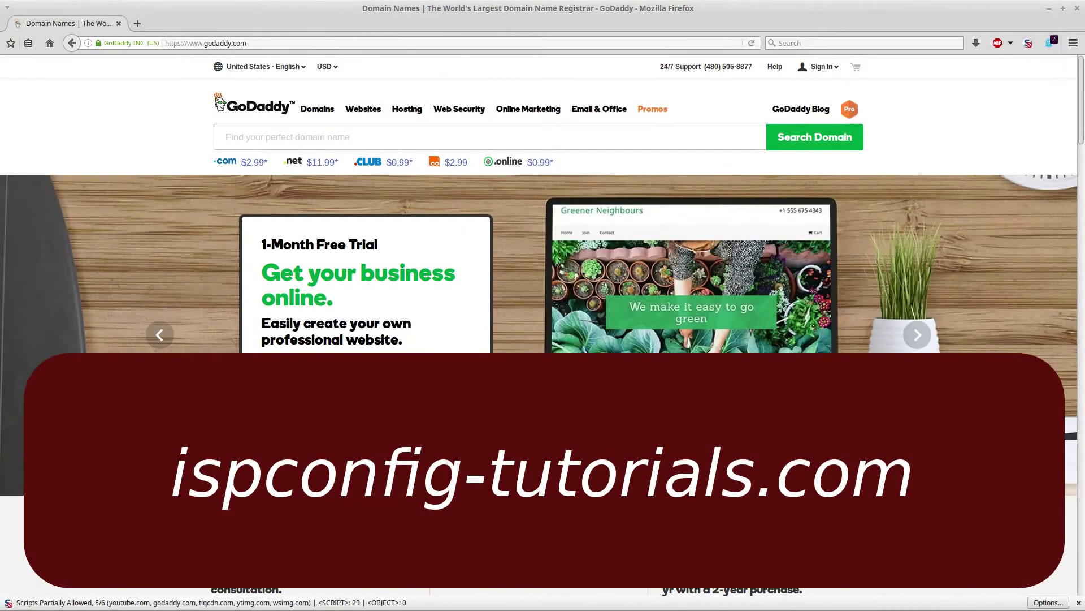
left_click(819, 67)
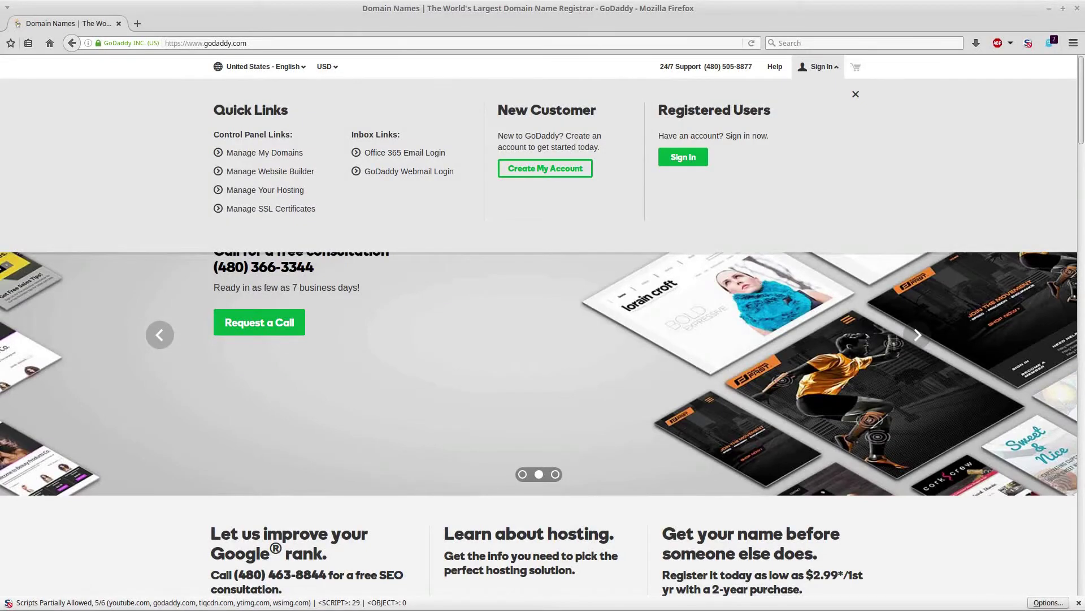
left_click(682, 157)
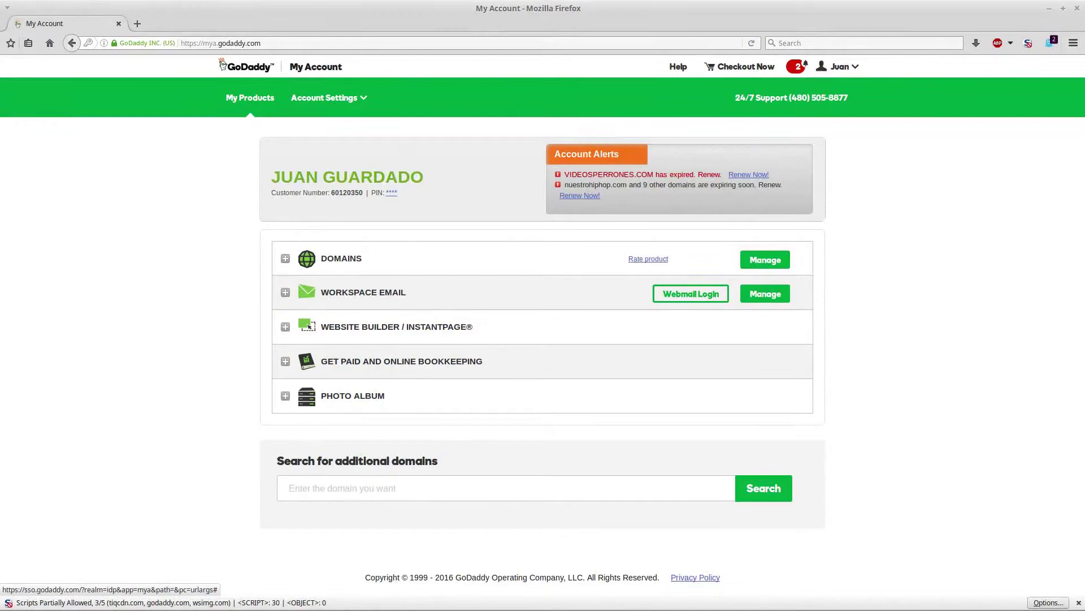
left_click(222, 64)
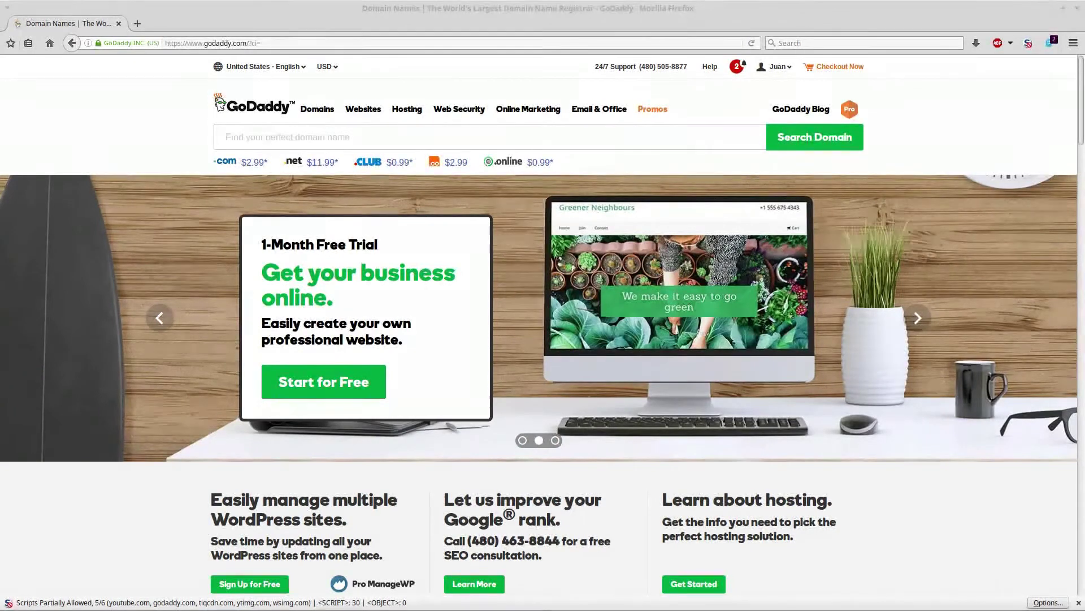
Search ispconfig-tutorials.com, add the .us extra, select the domain, and continue to the cart
left_click(226, 137)
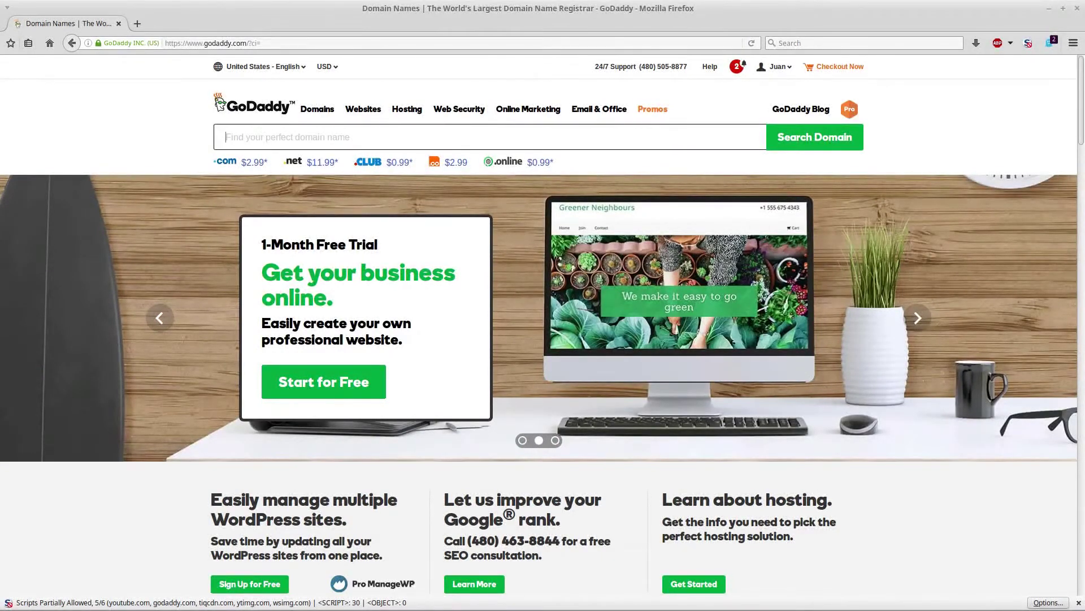
type("ispconfig-tutorials.com")
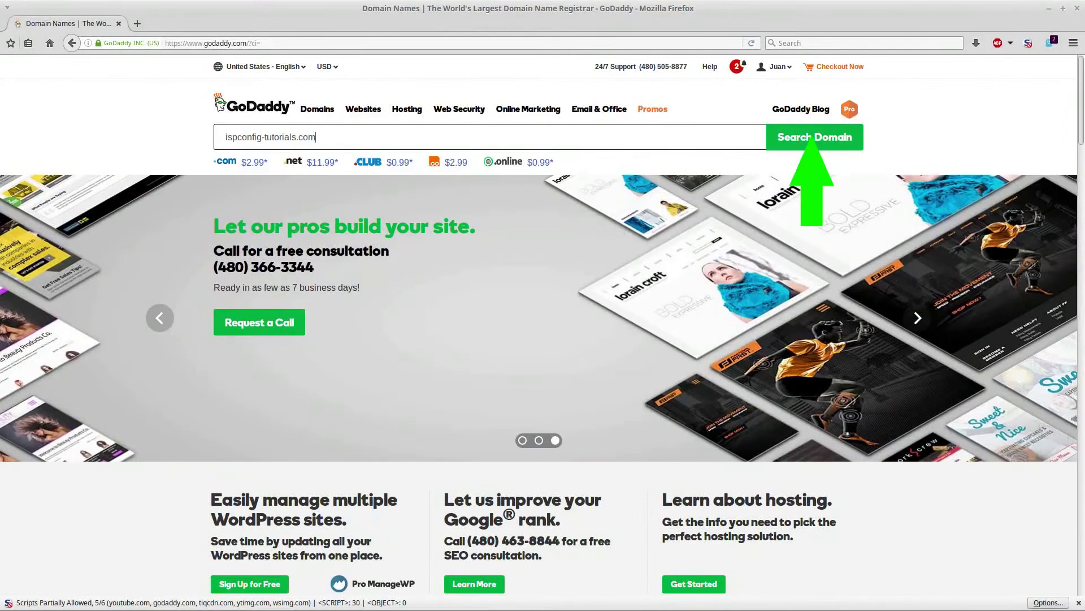
key("Return")
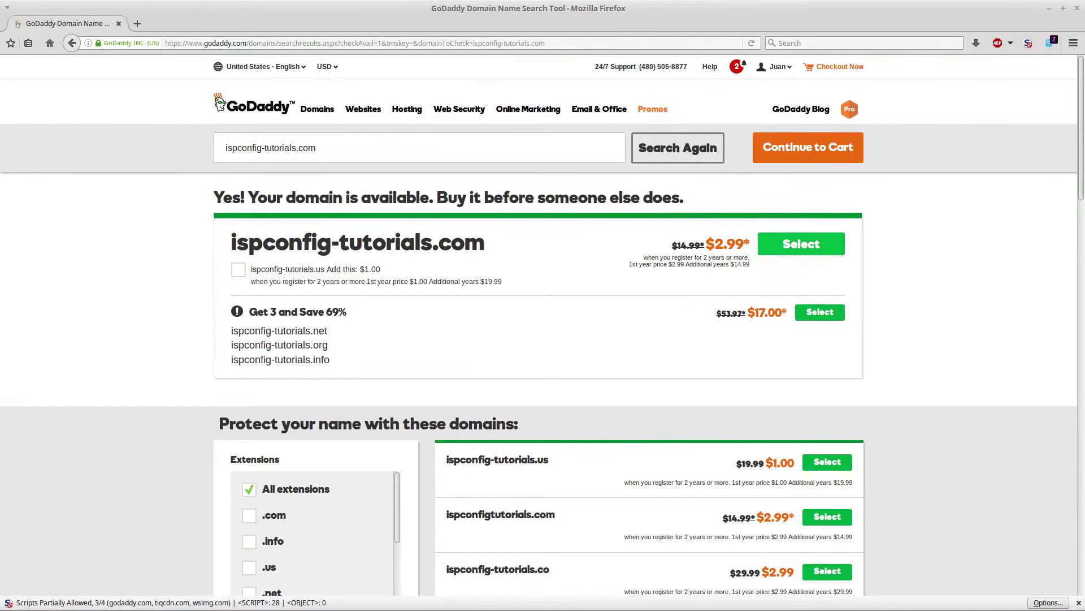
left_click(238, 270)
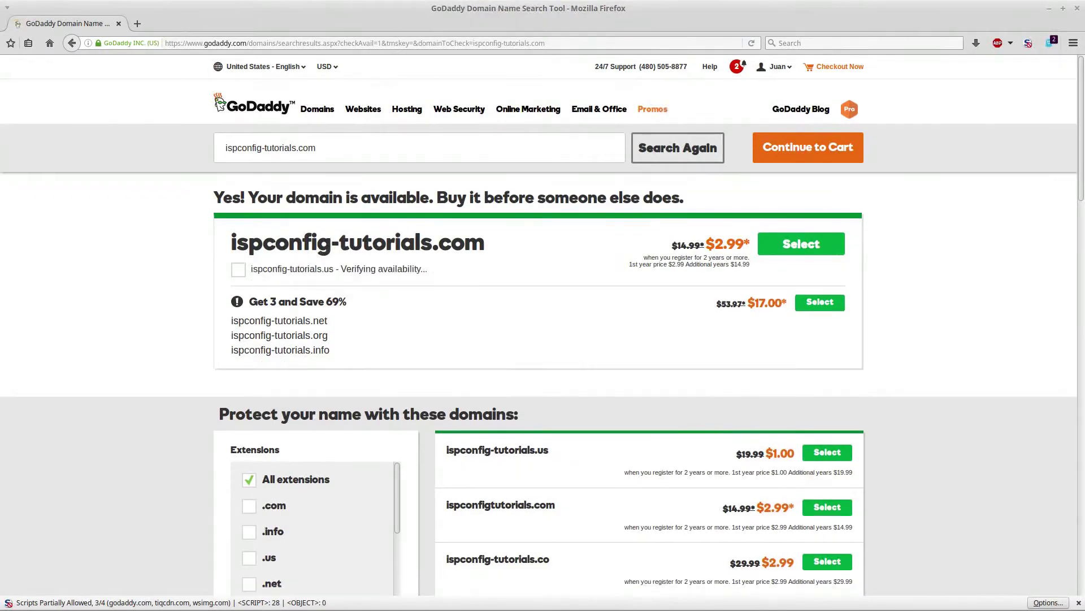
left_click(801, 263)
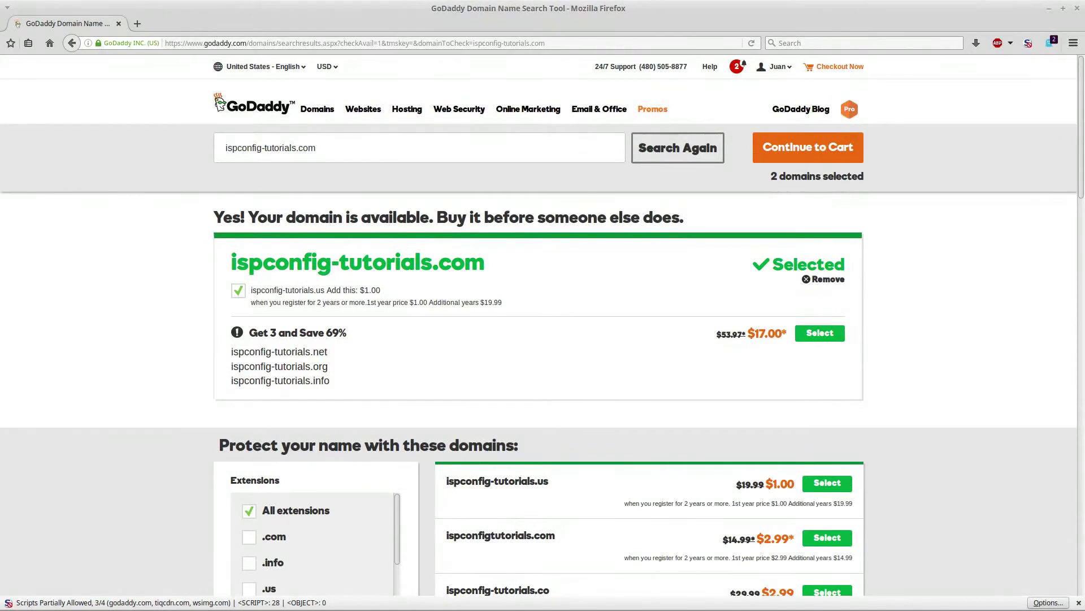
left_click(807, 147)
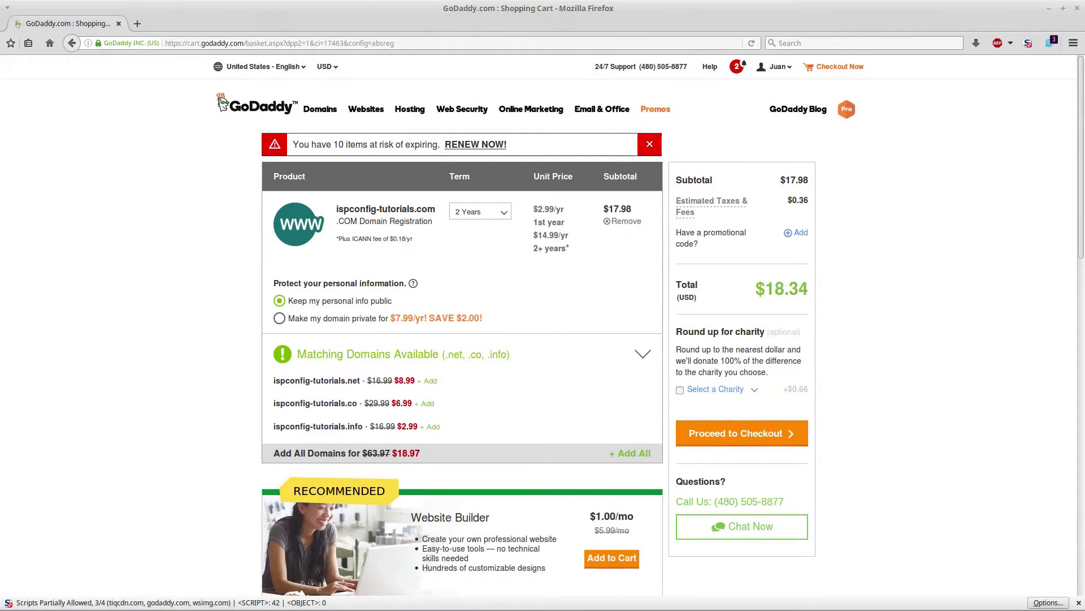
Round the total up to $19.00 for Boys and Girls Club of America and proceed to checkout
scroll(543, 326, "down", 1)
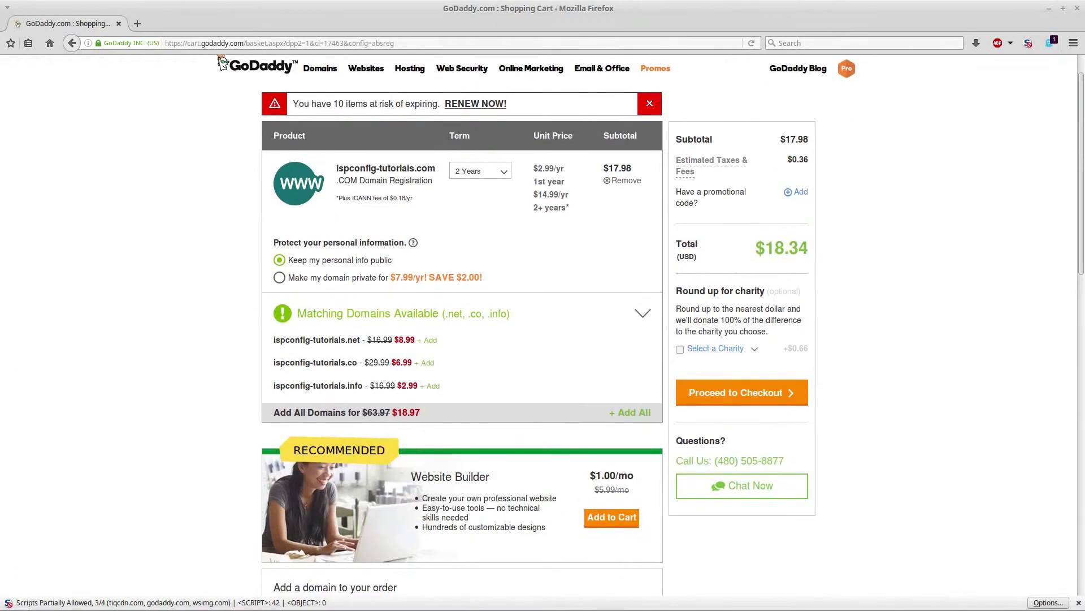
left_click(680, 349)
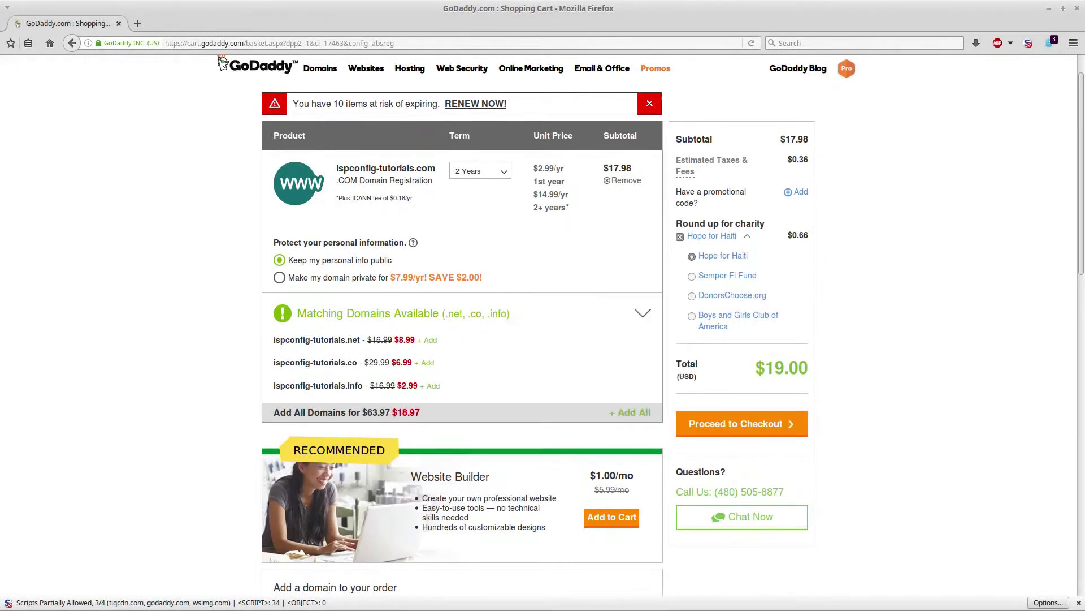
mouse_move(733, 296)
mouse_move(735, 315)
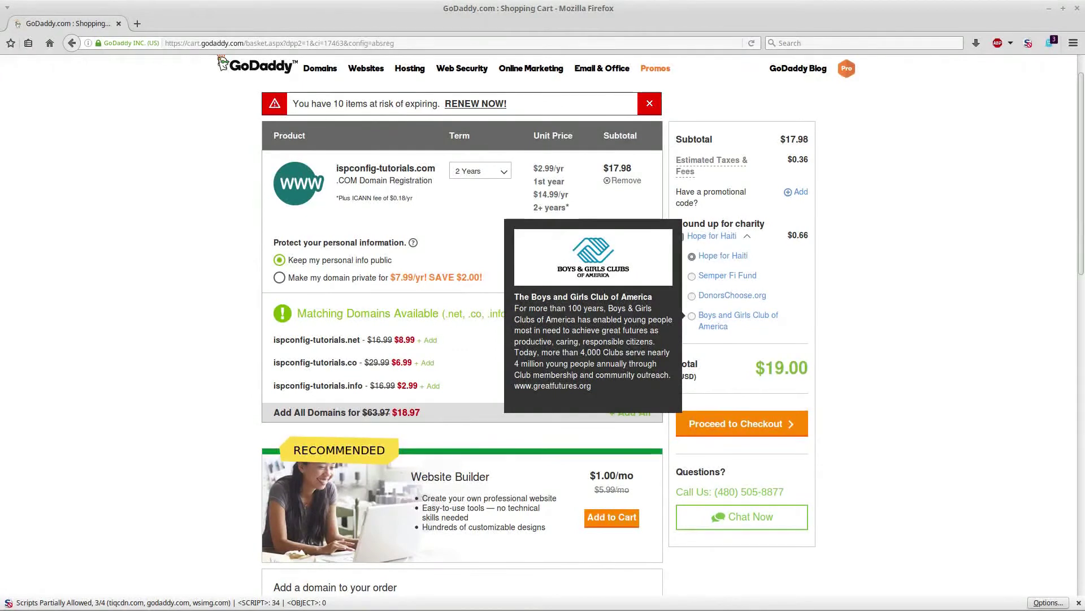
left_click(692, 316)
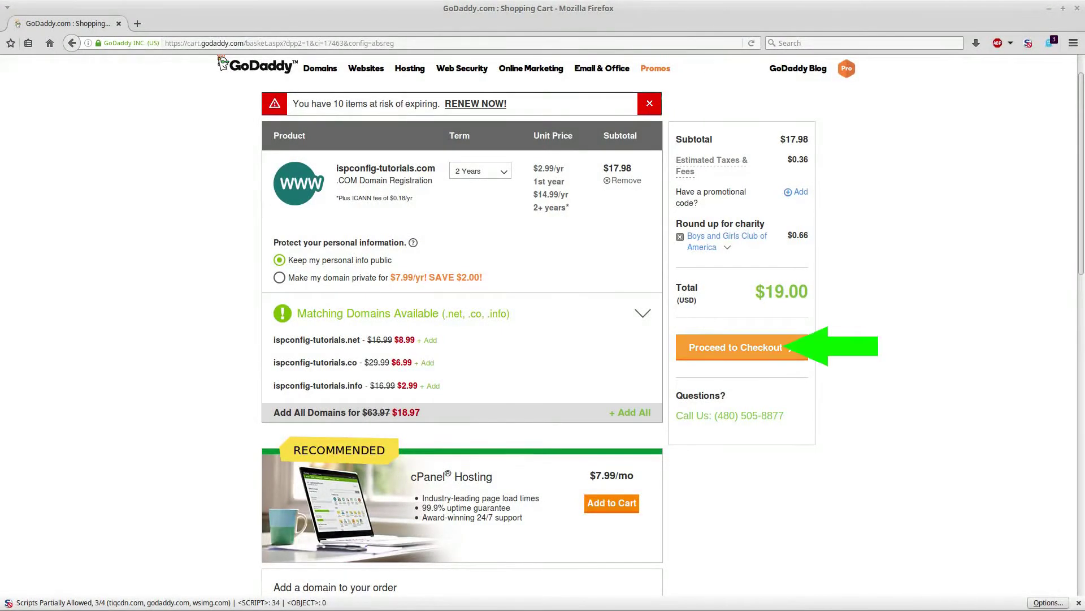
left_click(742, 347)
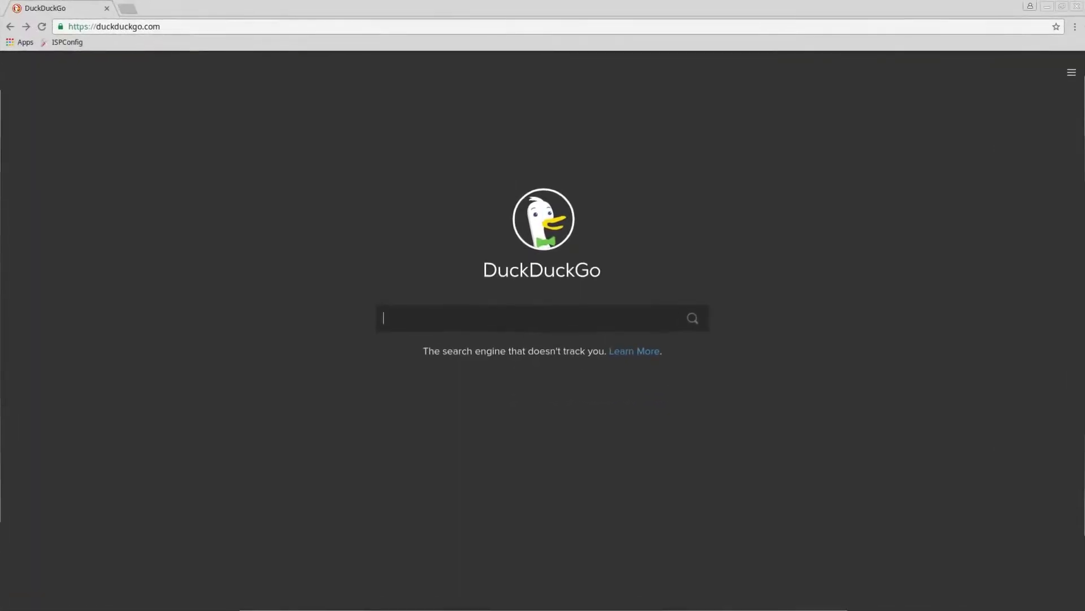
Open the ISPConfig bookmark and log in with the administrator username and password
left_click(67, 42)
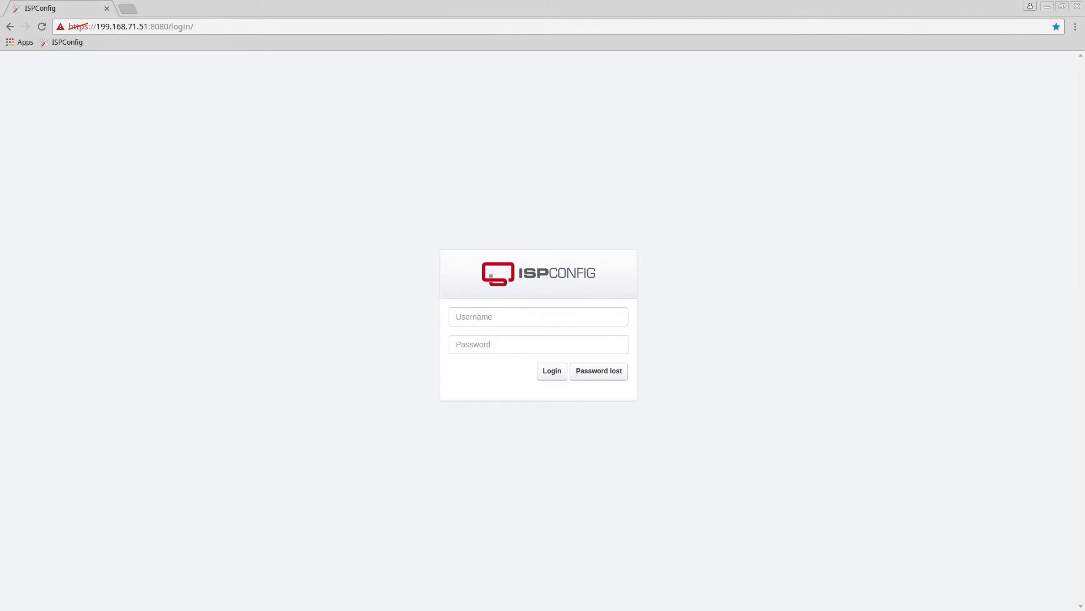
left_click(538, 316)
type("admin")
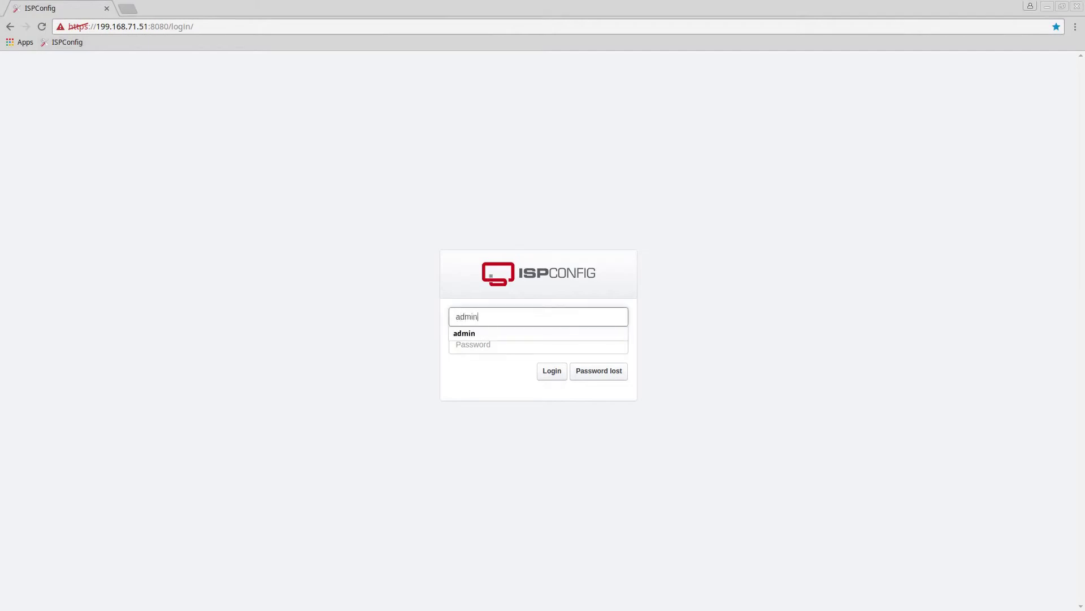
left_click(538, 344)
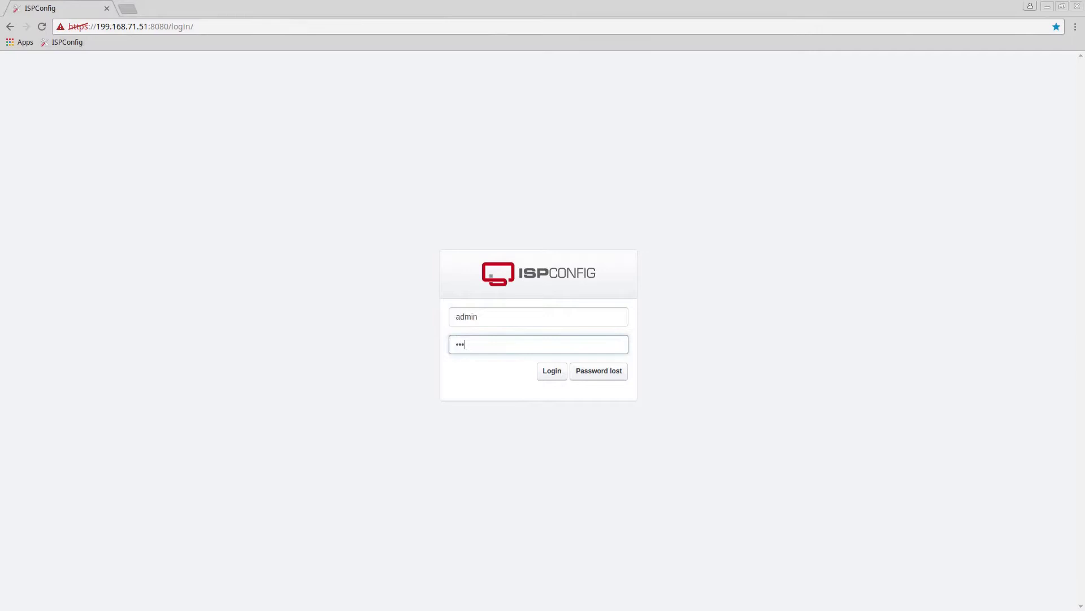
key("Return")
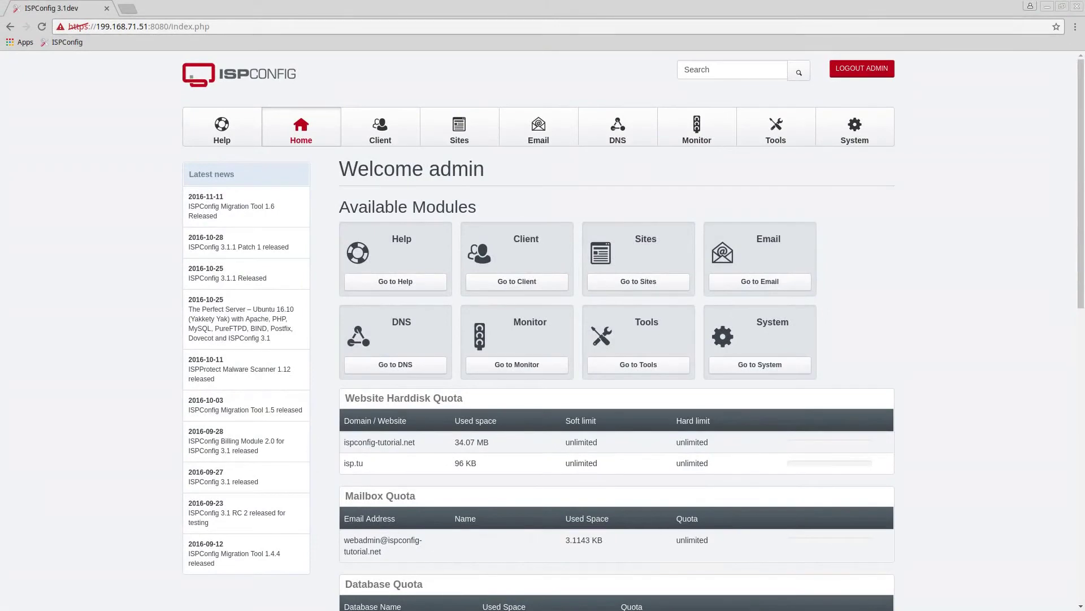
Check the Websites list for ispconfig-tutorials.com, then open the DNS-Zones list
left_click(459, 126)
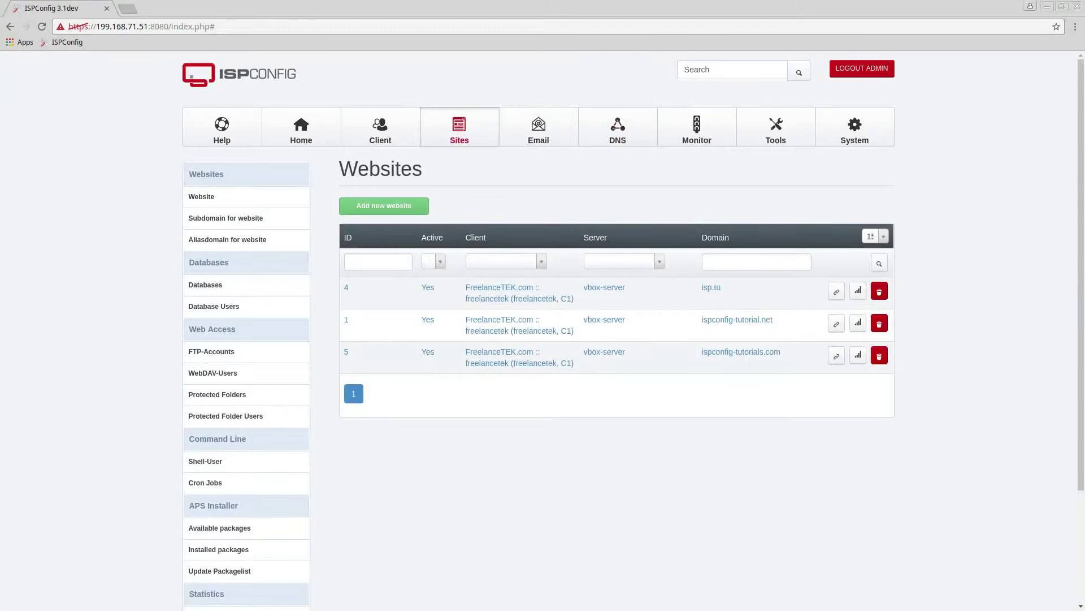
left_click(617, 127)
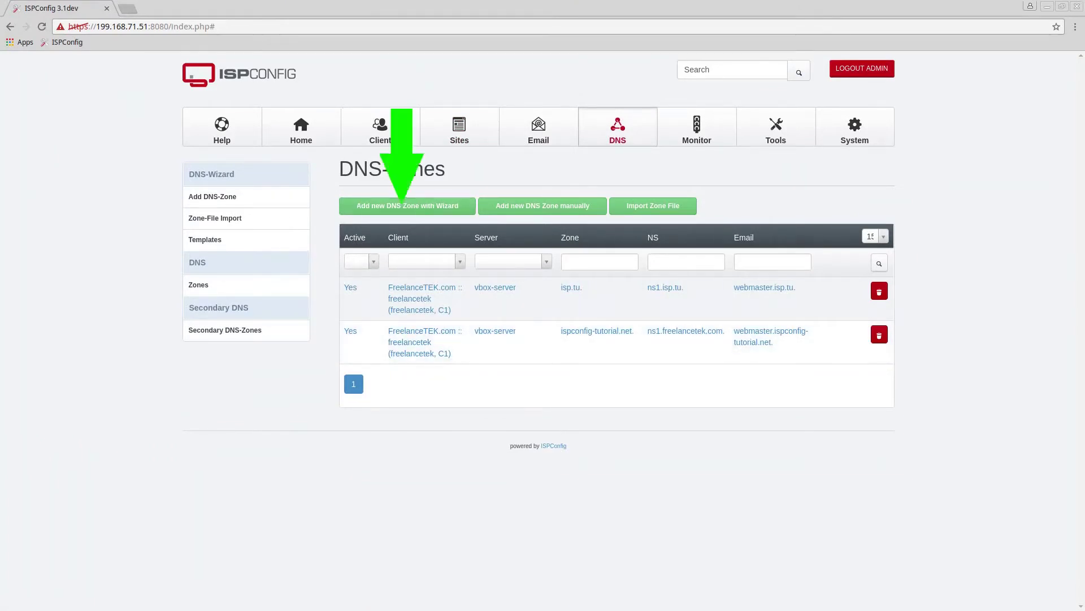
Start the DNS Zone Wizard and assign the new zone to client FreelanceTEK.com
left_click(407, 205)
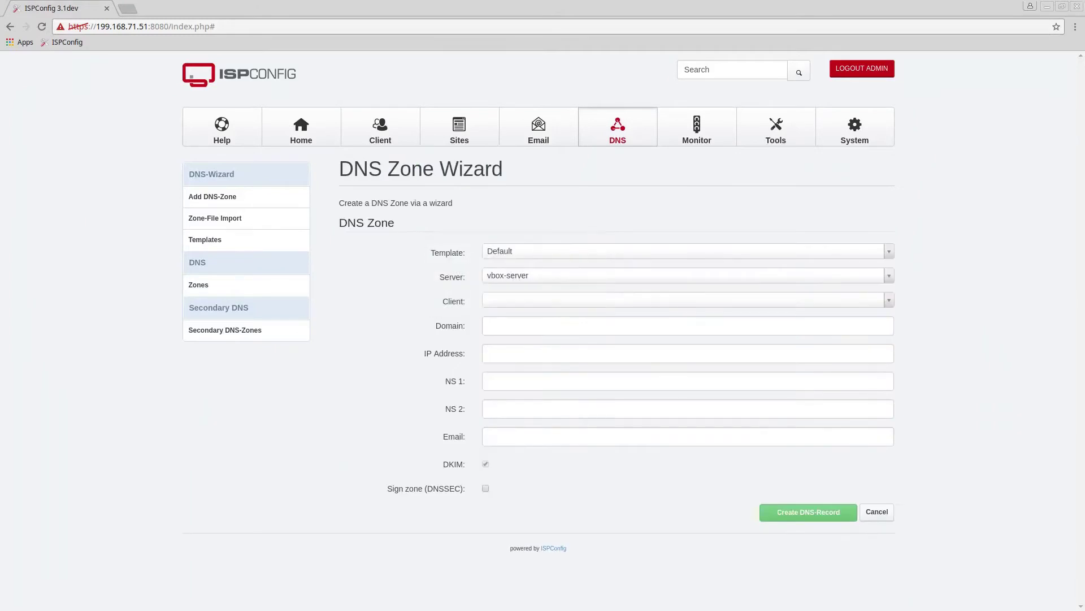
left_click(686, 300)
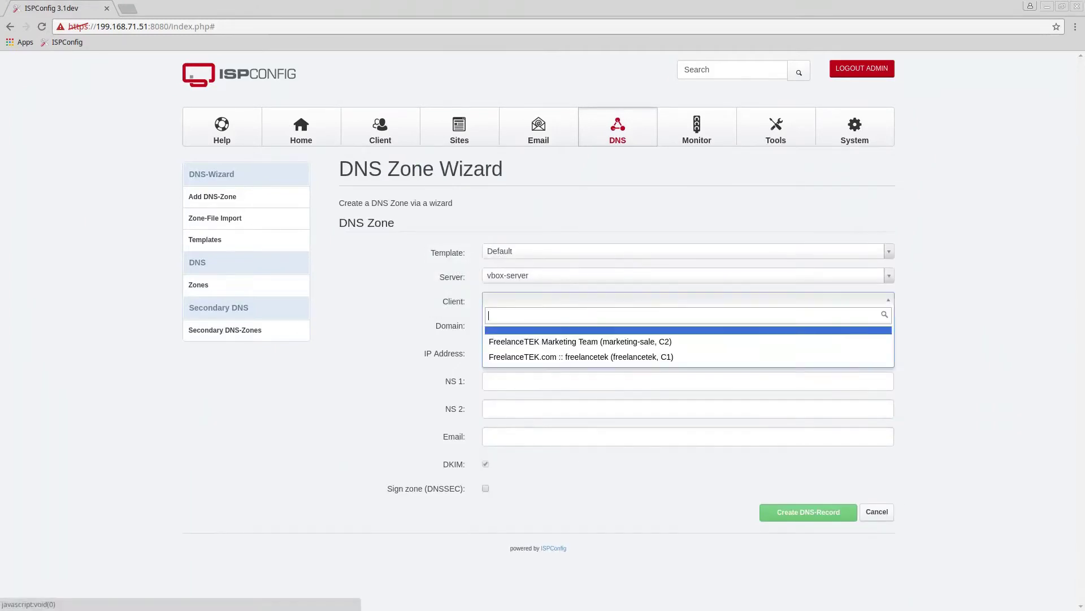
key("Down")
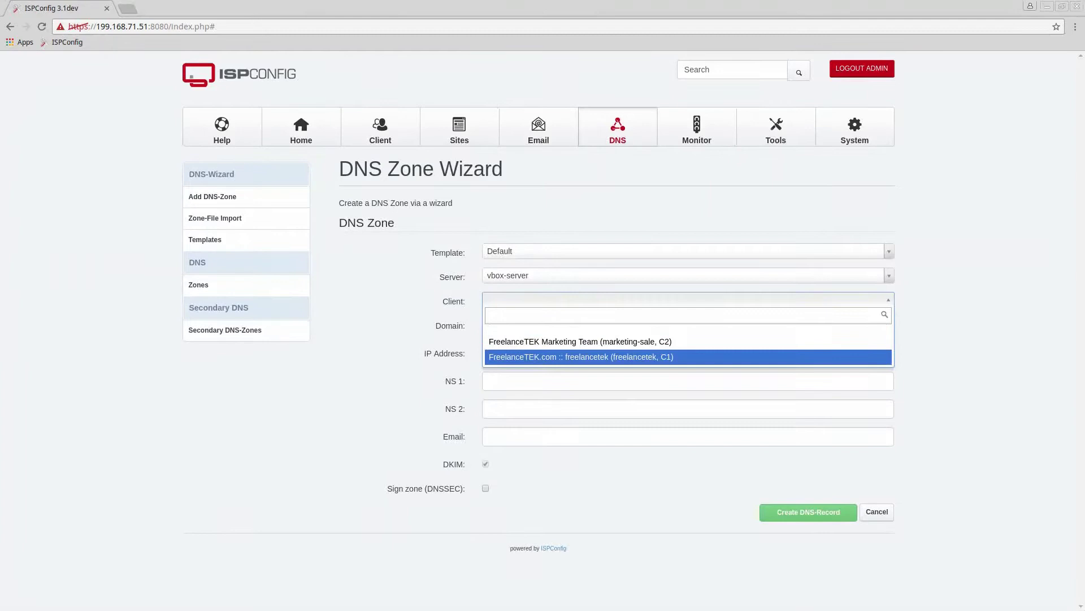
key("Return")
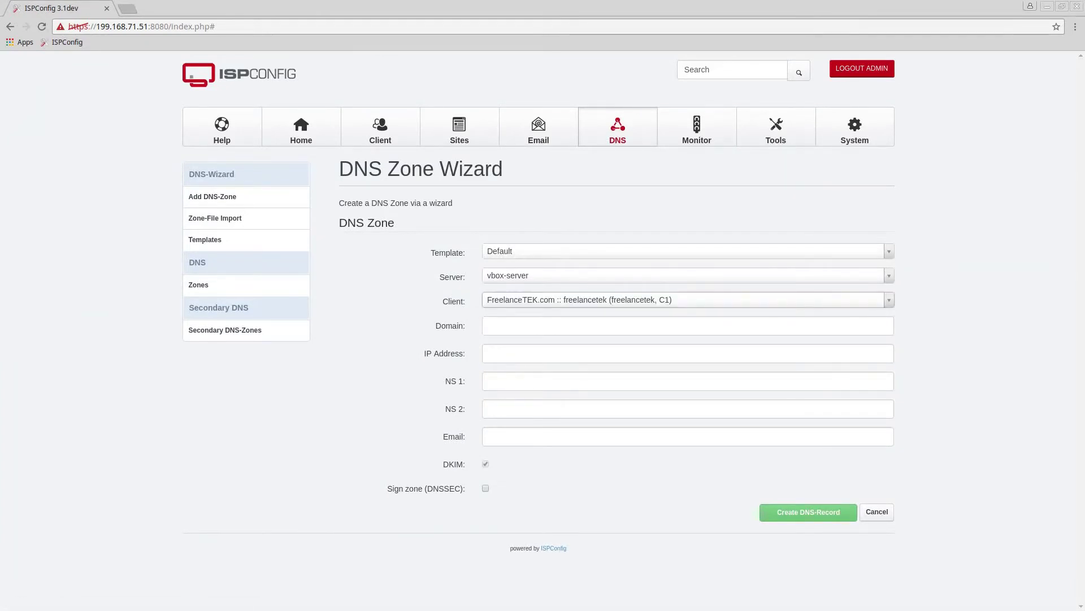
key("Tab")
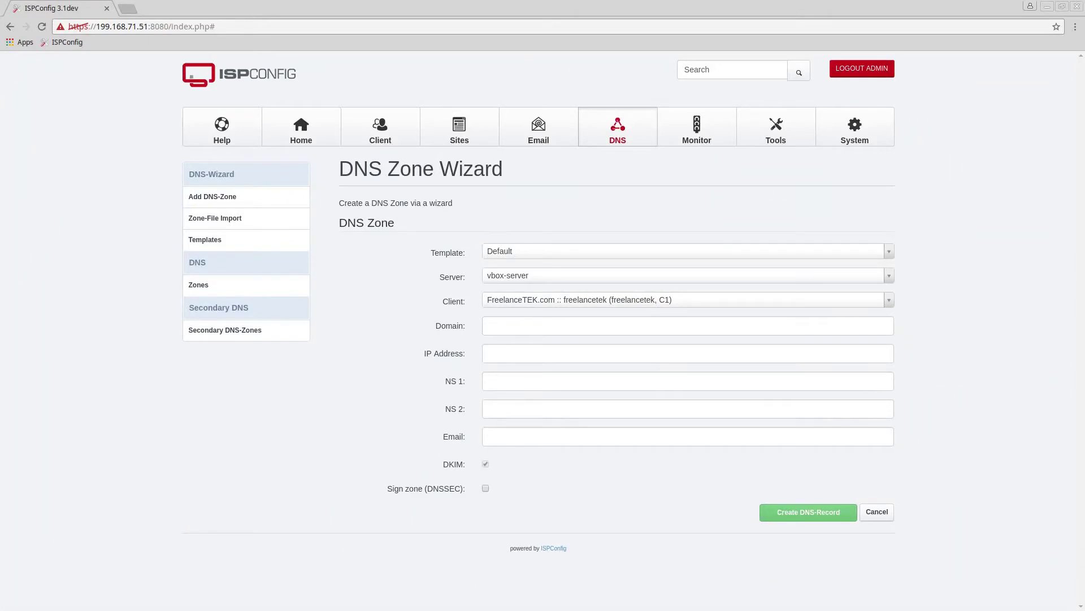
Enter domain ispconfig-tutorials.com and IP address 199.168.71.51 in the wizard
left_click(490, 326)
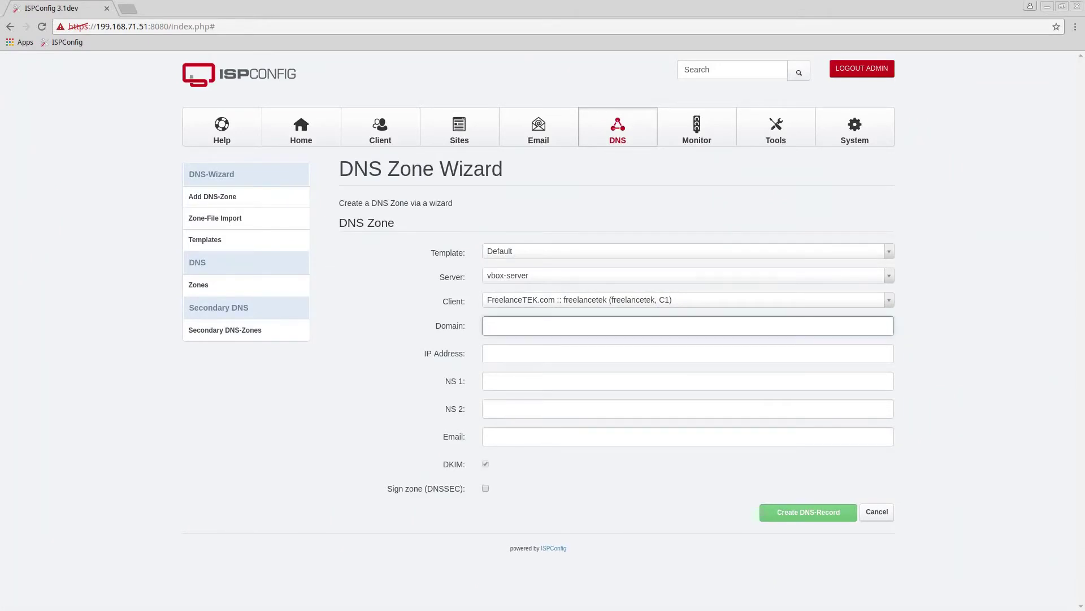
type("ispconfig-tutorials.com")
left_click(489, 353)
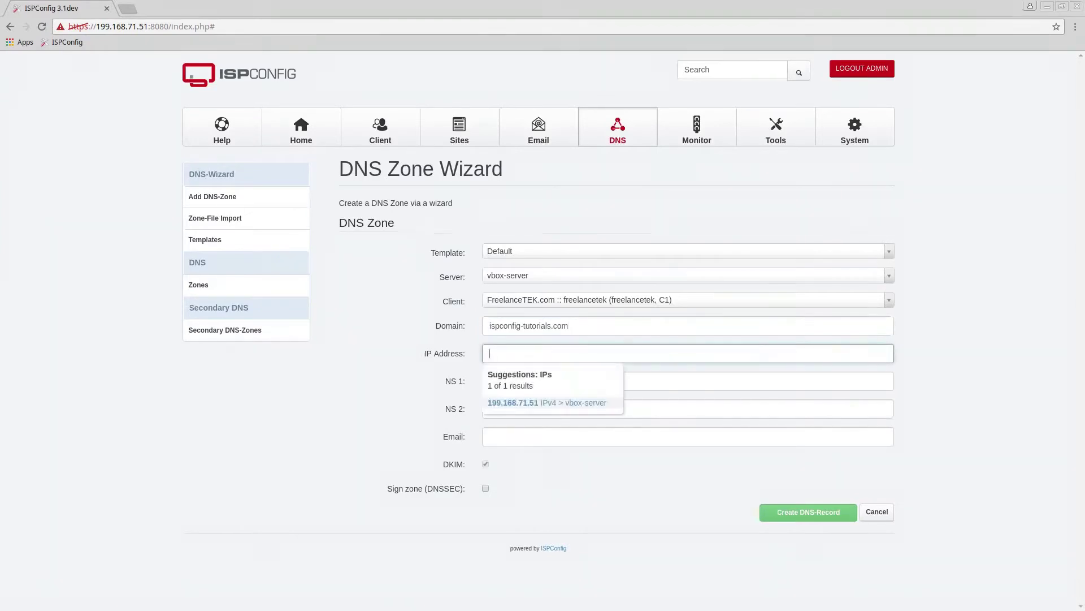
left_click(513, 403)
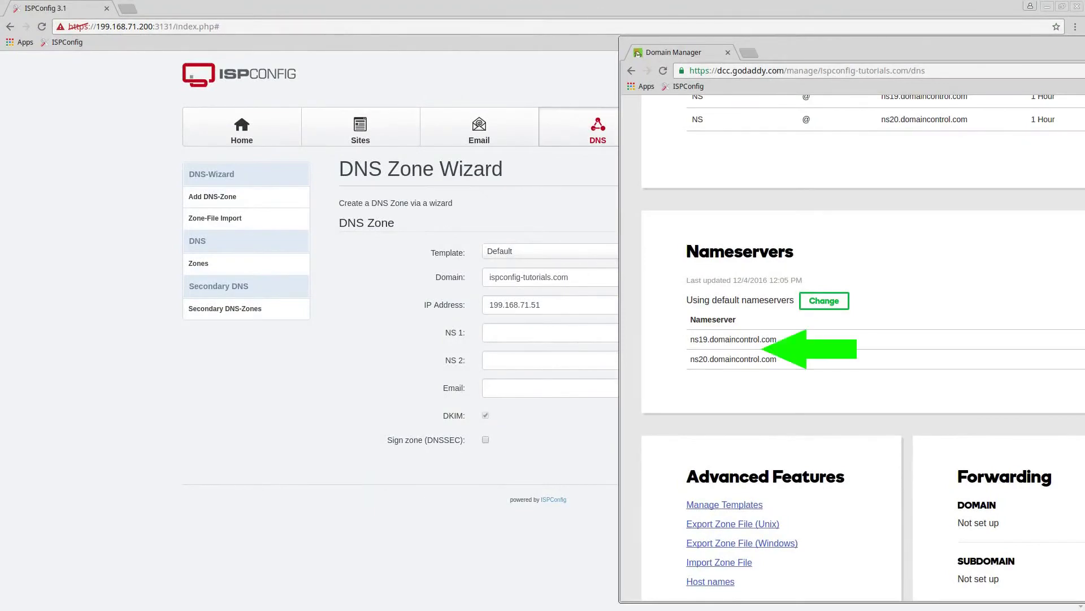
Set NS 1 to ns19.domaincontrol.com and NS 2 to ns20.domaincontrol.com
left_click_drag(776, 339, 691, 320)
left_click_drag(777, 339, 691, 339)
key("ctrl+c")
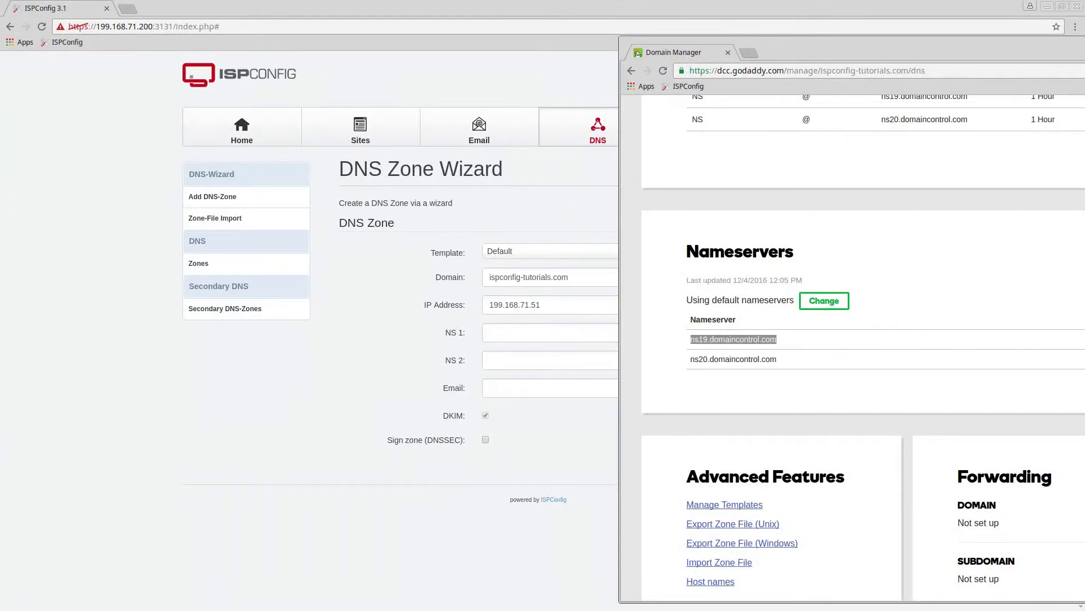
left_click(542, 332)
key("ctrl+v")
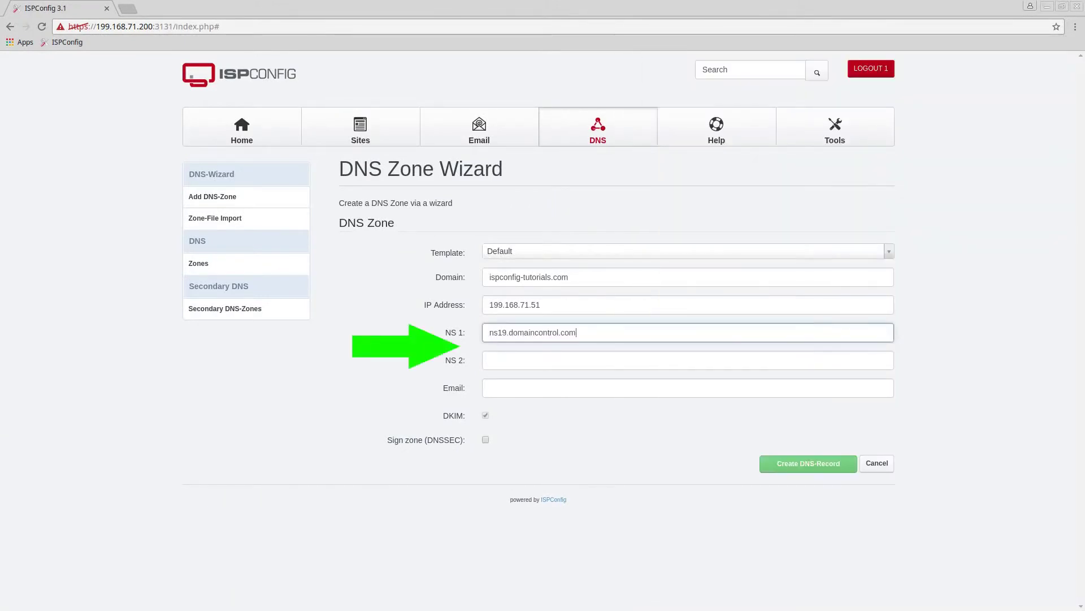
left_click(565, 360)
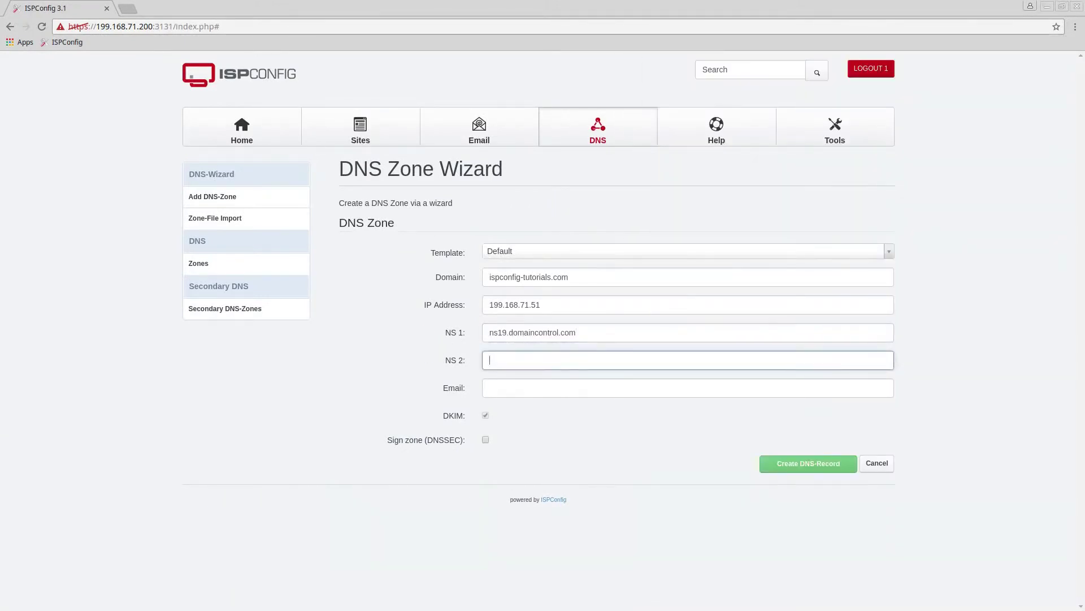
key("ctrl+v")
left_click(507, 360)
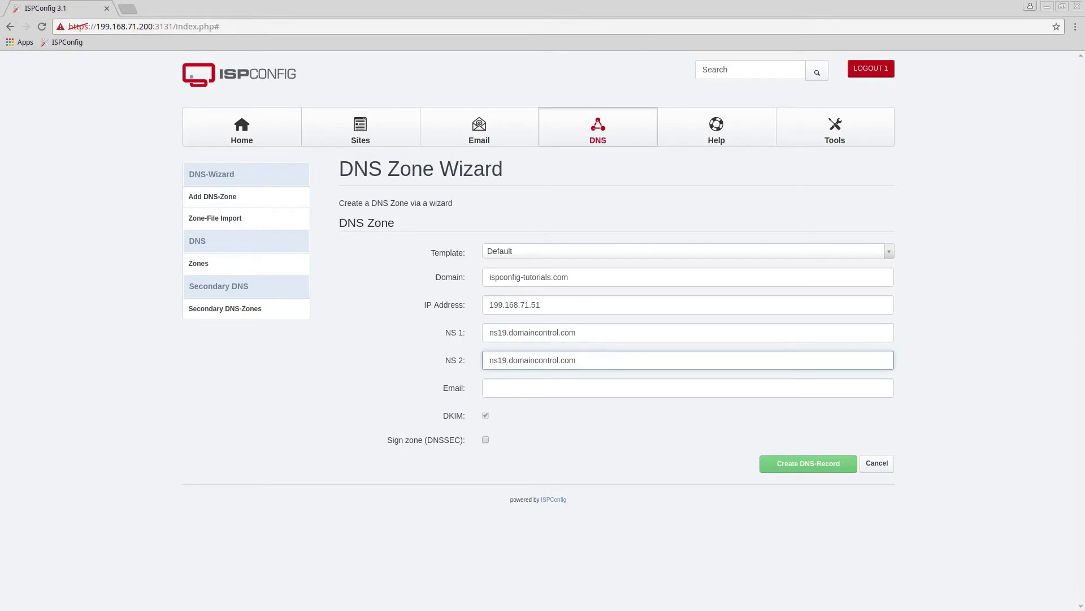
key("BackSpace")
key("BackSpace")
type("20")
Enter the webmaster e-mail address for ispconfig-tutorials.com and maximize the browser window
left_click(490, 388)
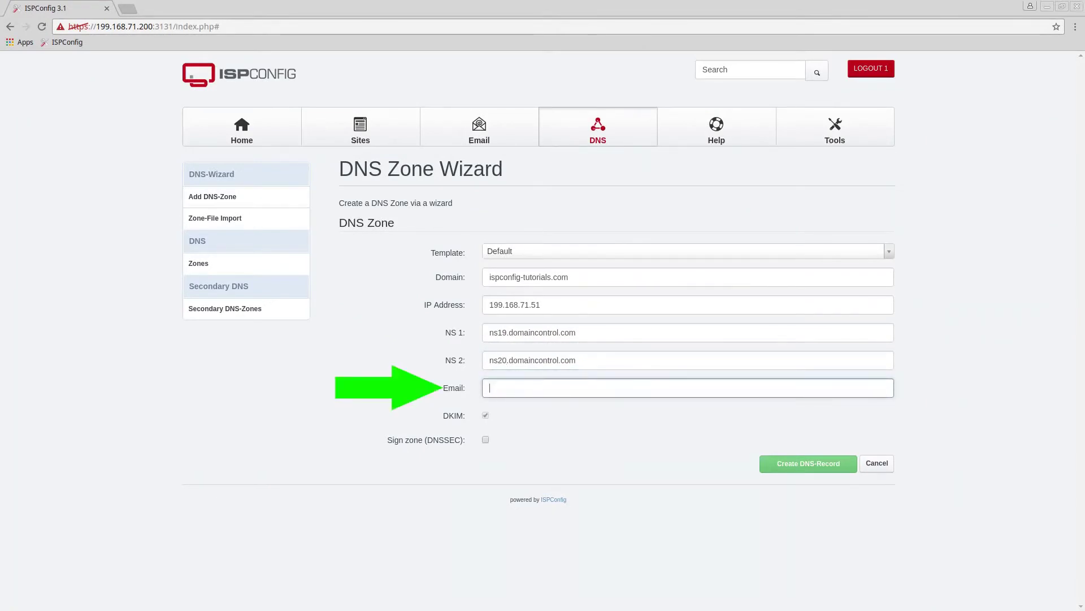
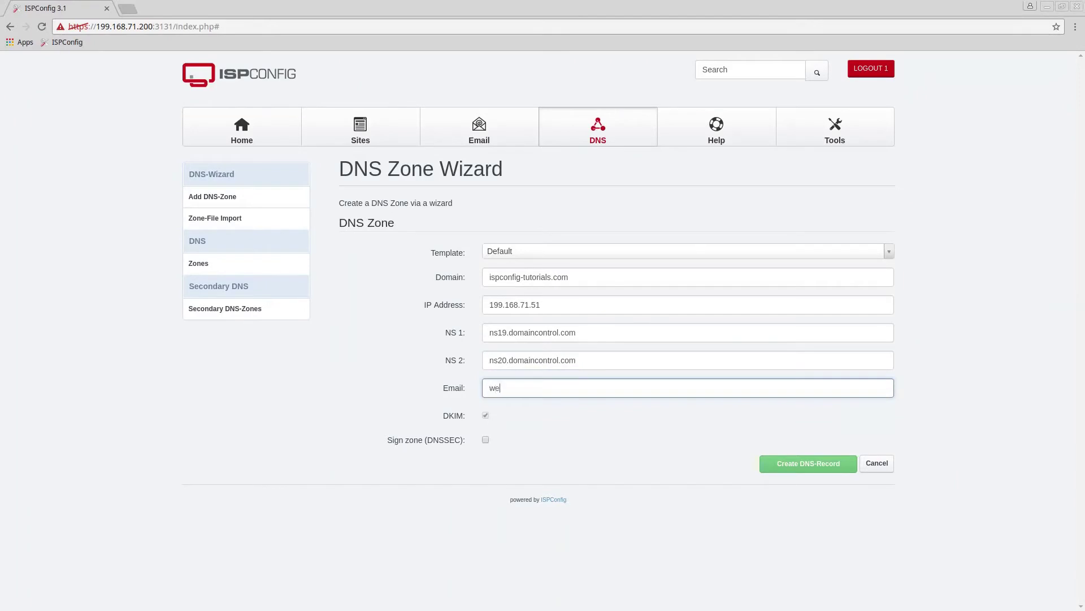
left_click_drag(568, 277, 489, 277)
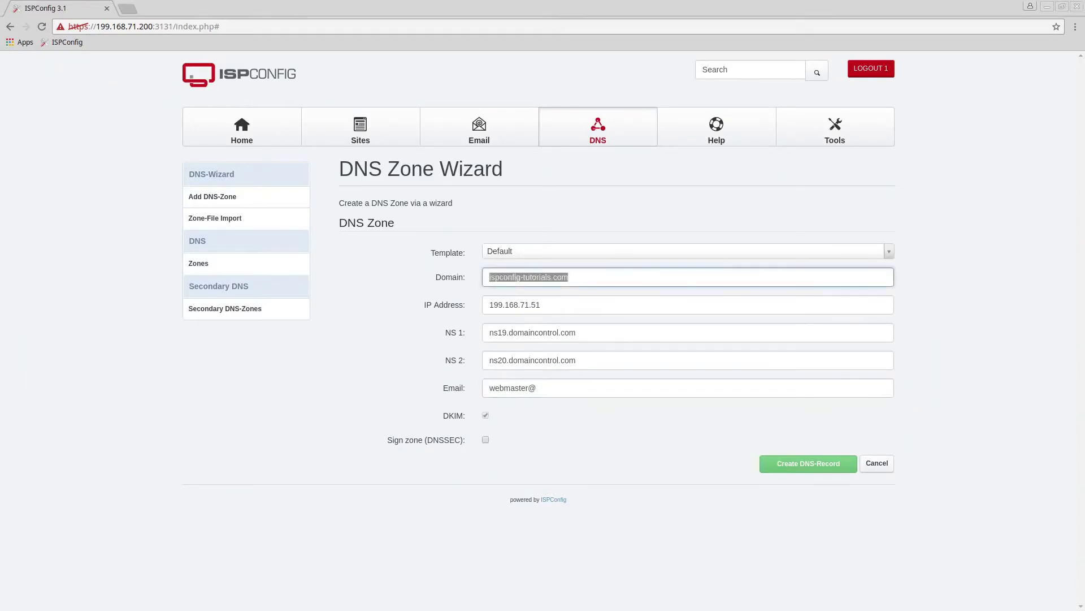
key("ctrl+c")
left_click(536, 388)
key("ctrl+v")
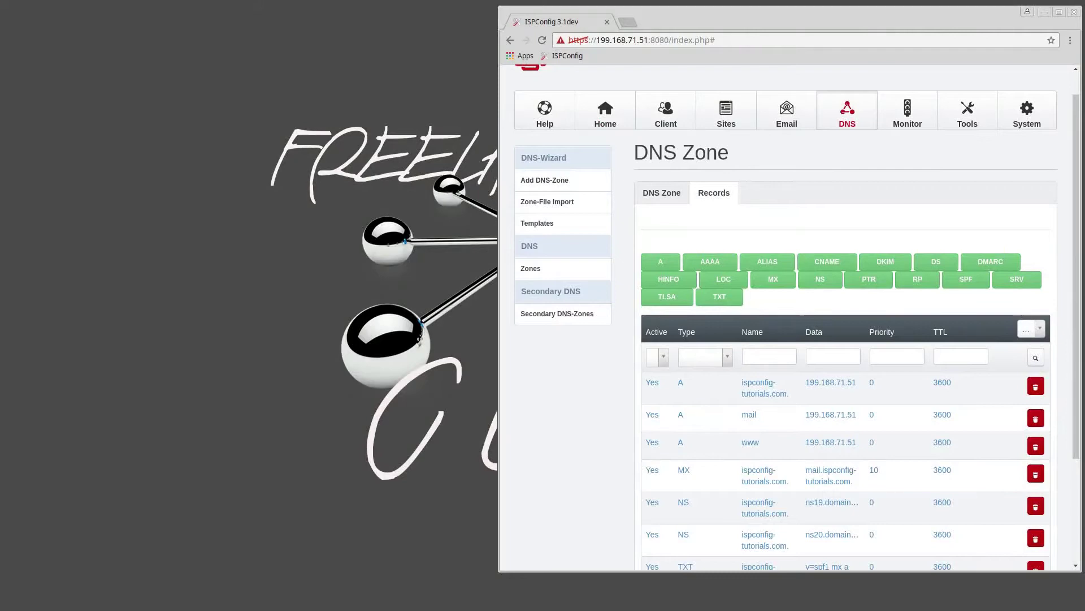
key("super+Up")
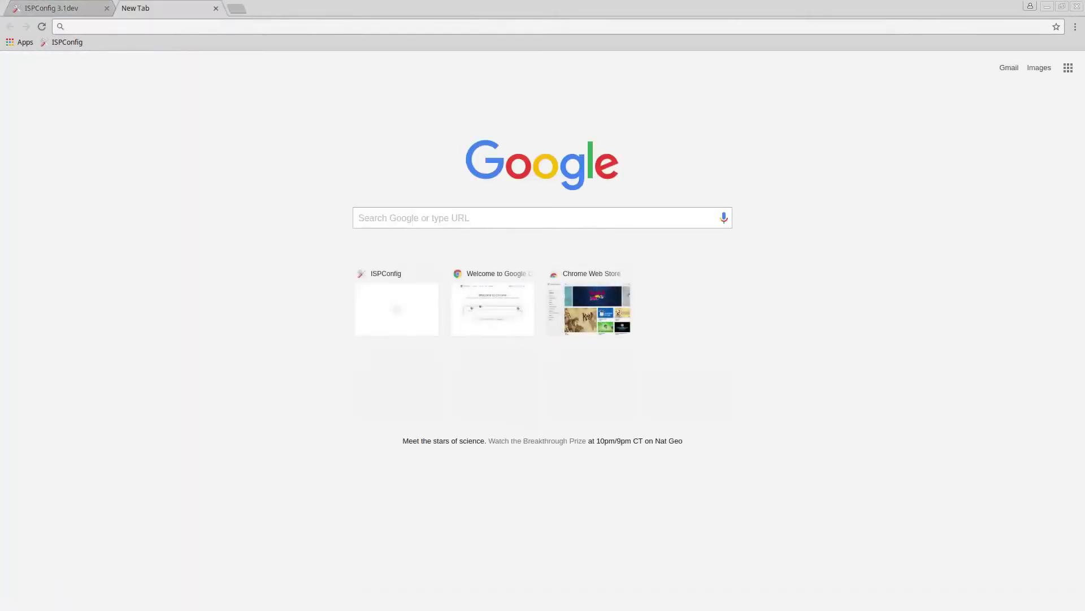
left_click(412, 218)
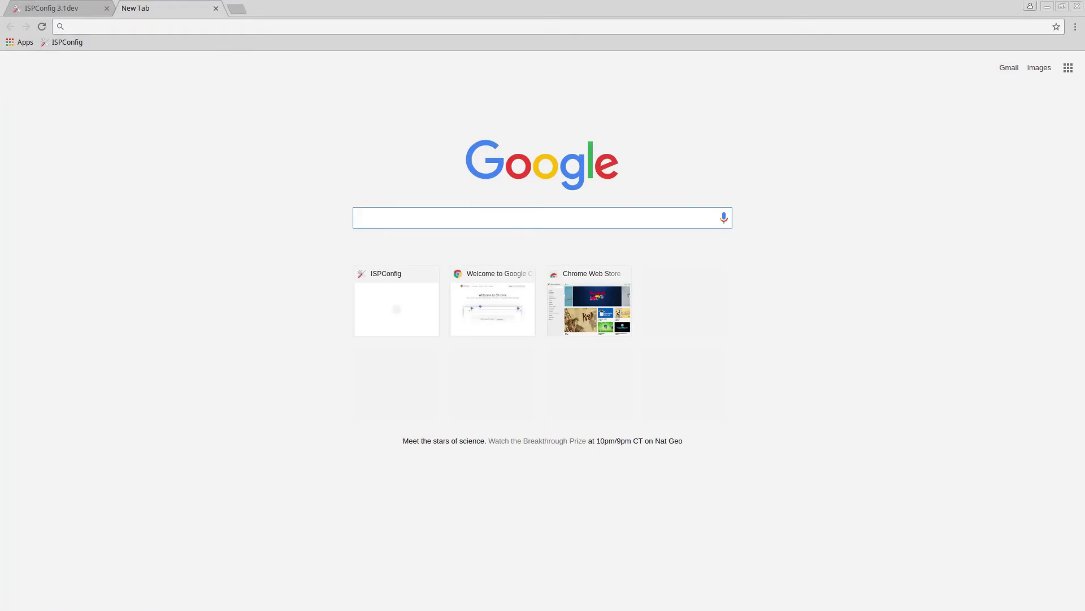
type("my ip")
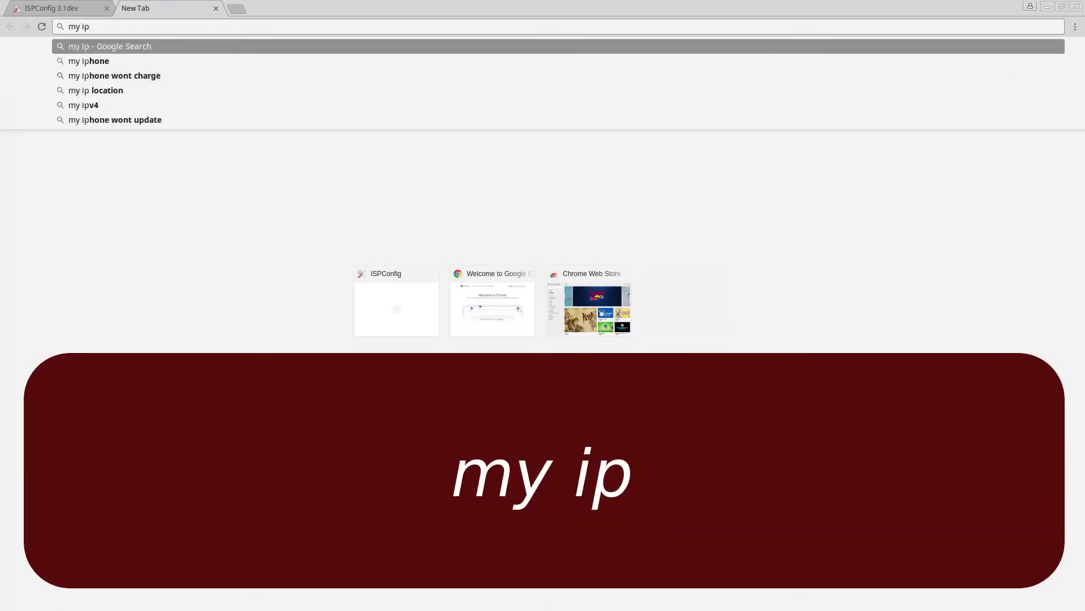
key("Return")
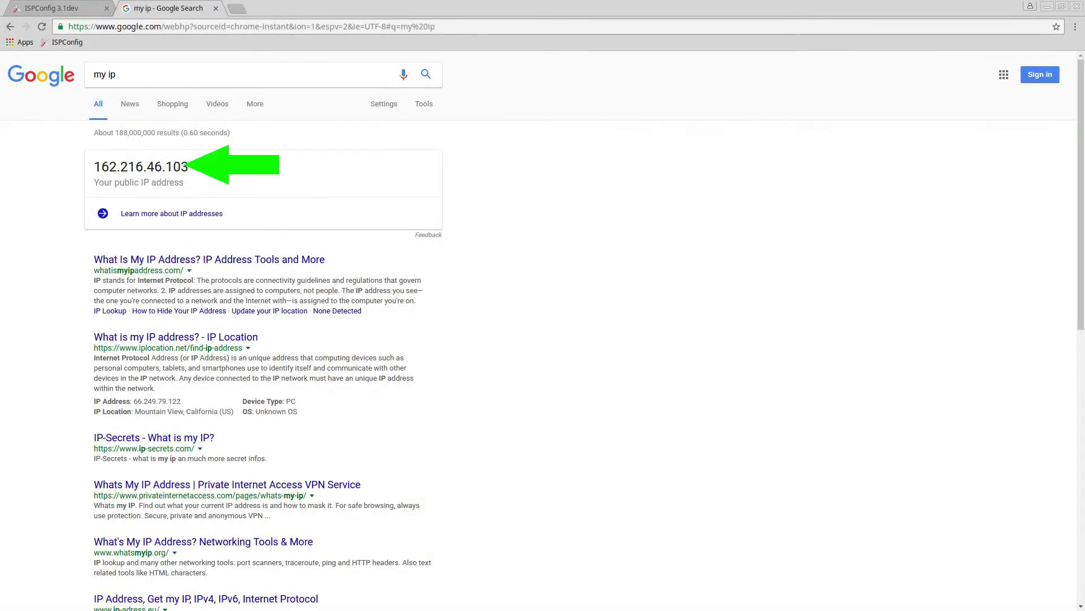
left_click_drag(188, 166, 94, 166)
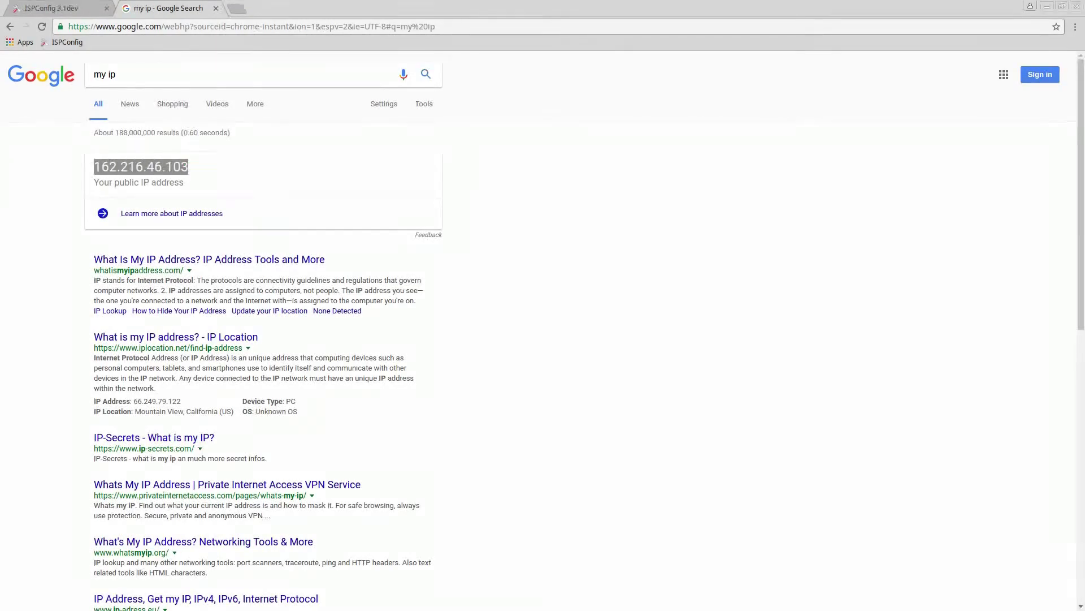
right_click(100, 166)
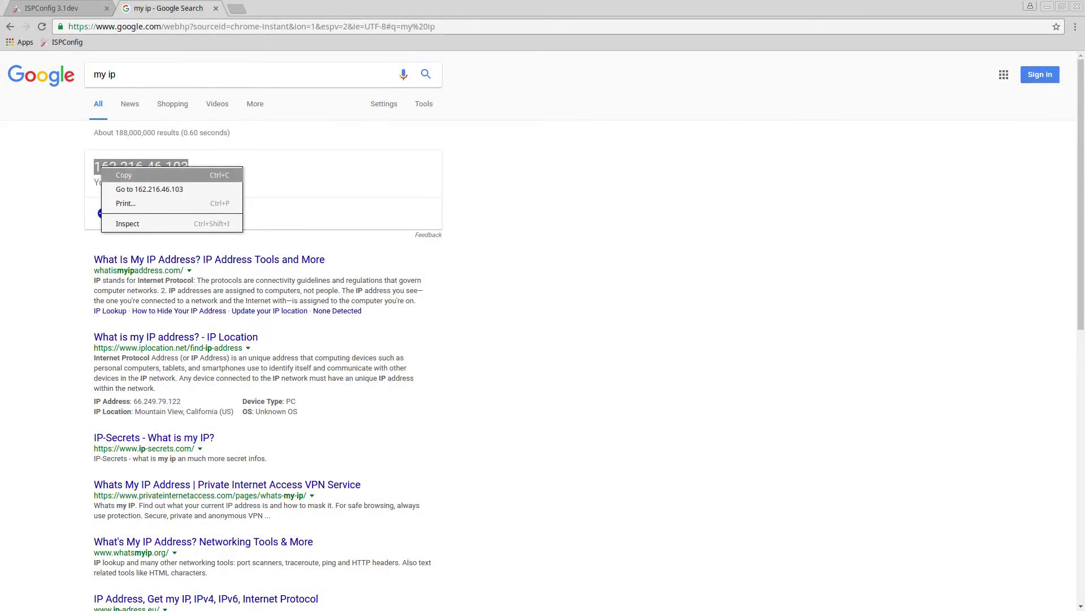
left_click(124, 175)
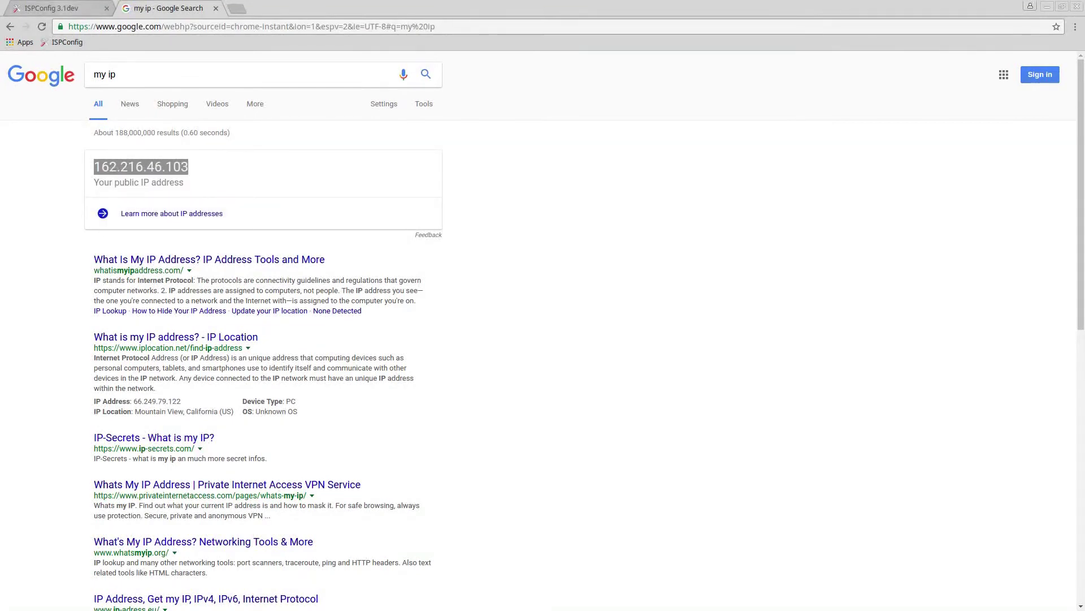
left_click(53, 8)
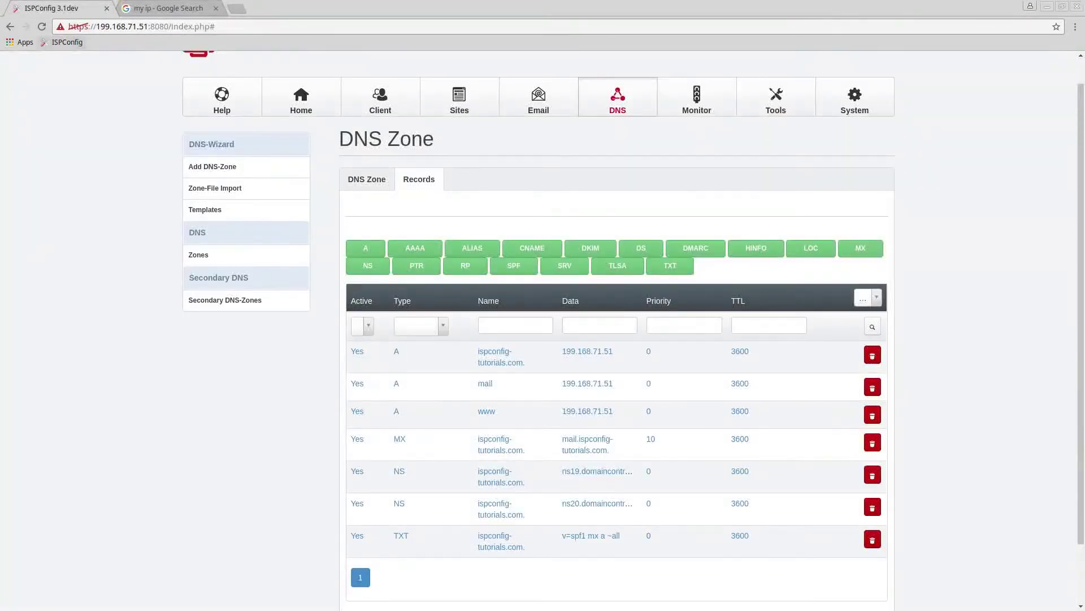
key("ctrl+Tab")
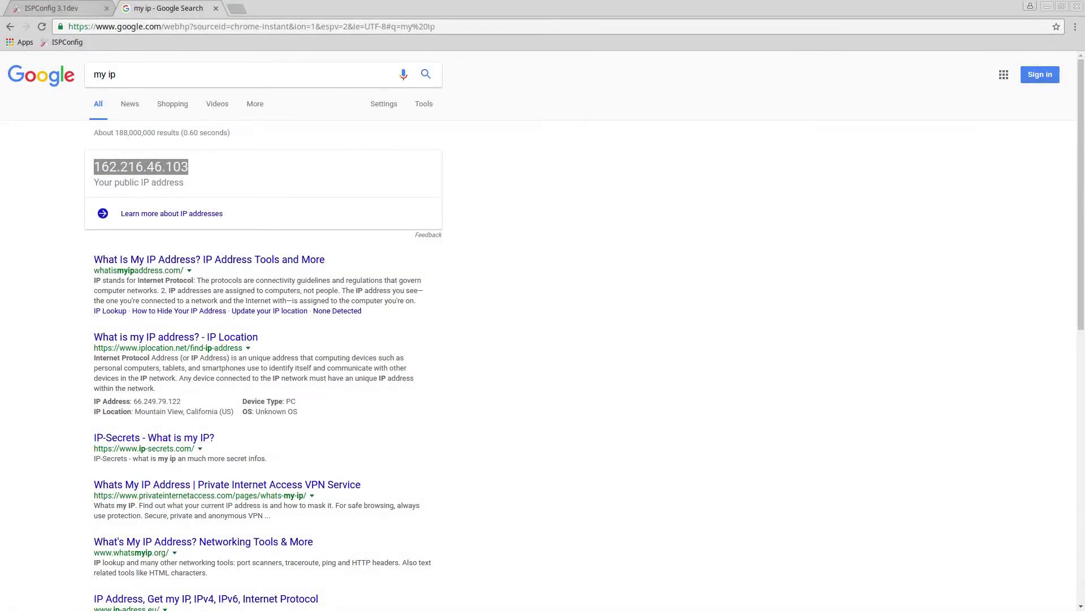
On godaddy.com, change the @ A record from 58.64.86.179 to 162.216.46.103 and save
key("ctrl+t")
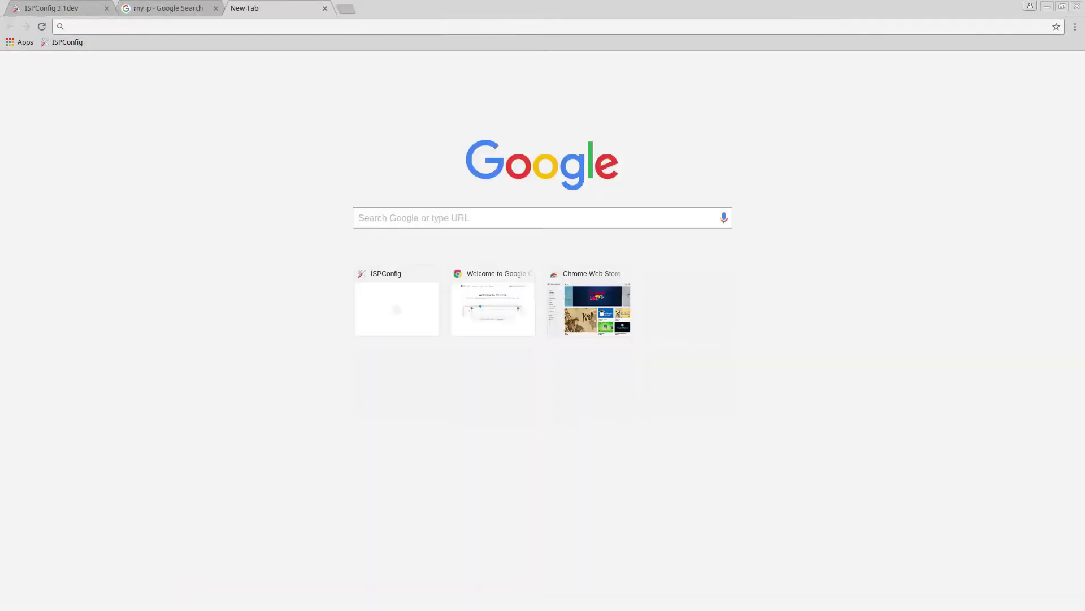
type("g")
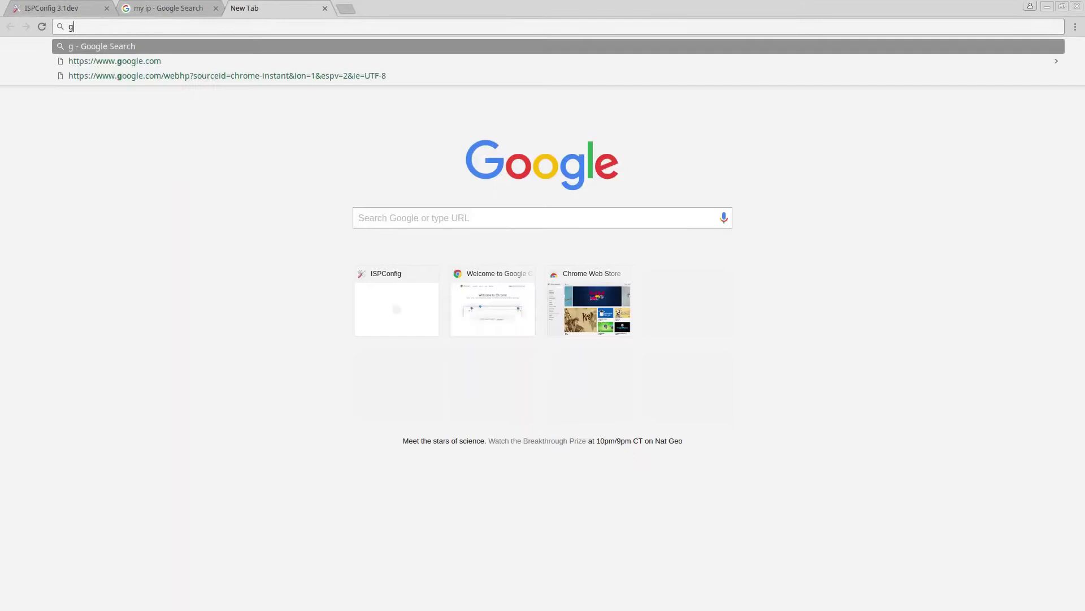
type("odaddy.com")
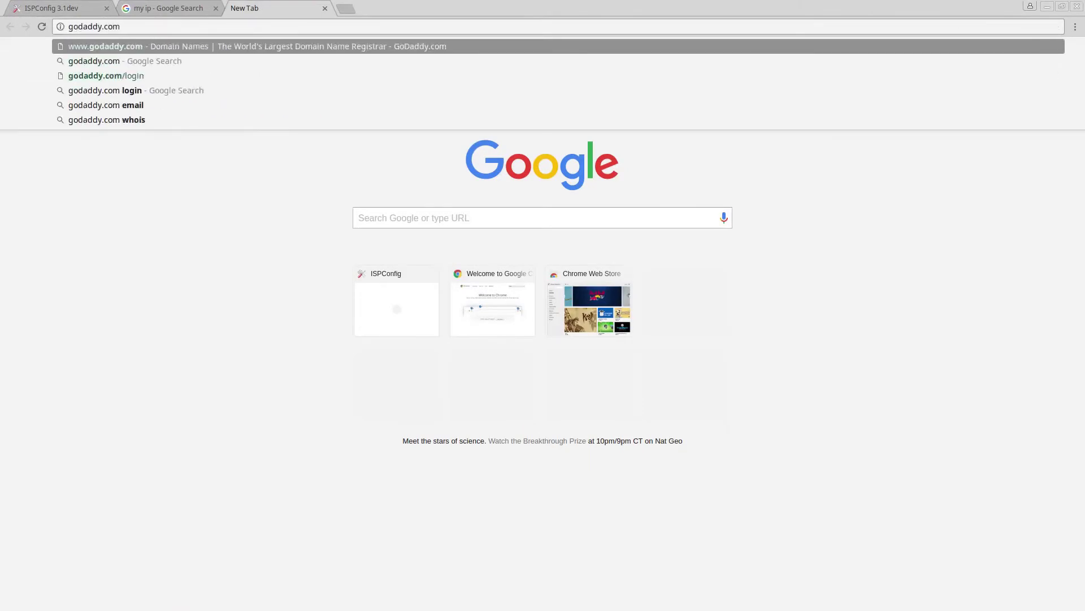
key("Return")
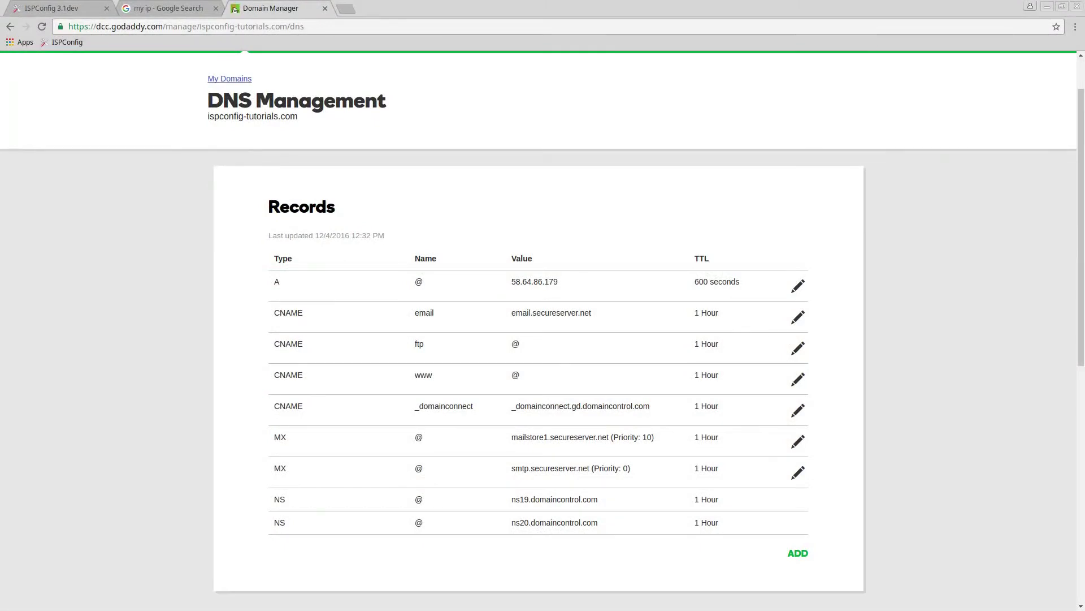
scroll(542, 331, "down", 1)
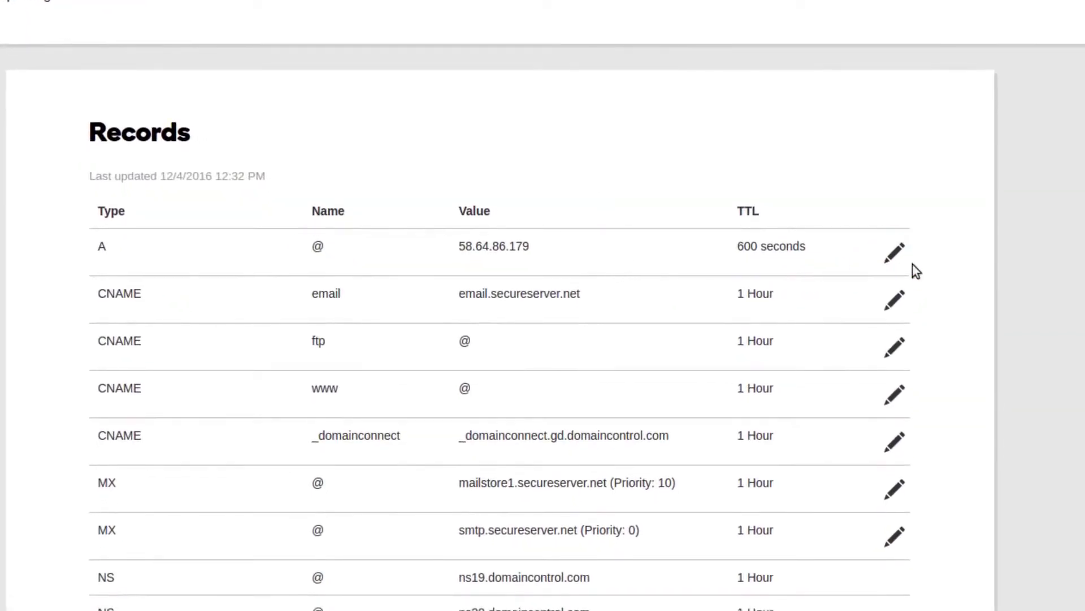
left_click(895, 252)
mouse_move(482, 351)
left_mouse_down()
mouse_move(408, 343)
mouse_move(315, 362)
left_mouse_up()
key("ctrl+v")
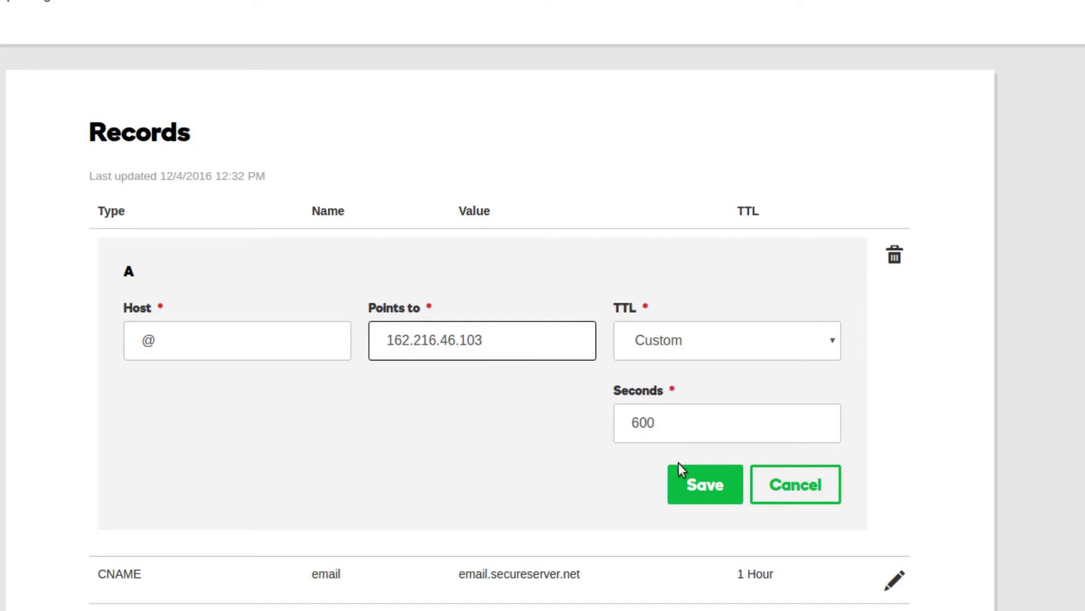
left_click(692, 485)
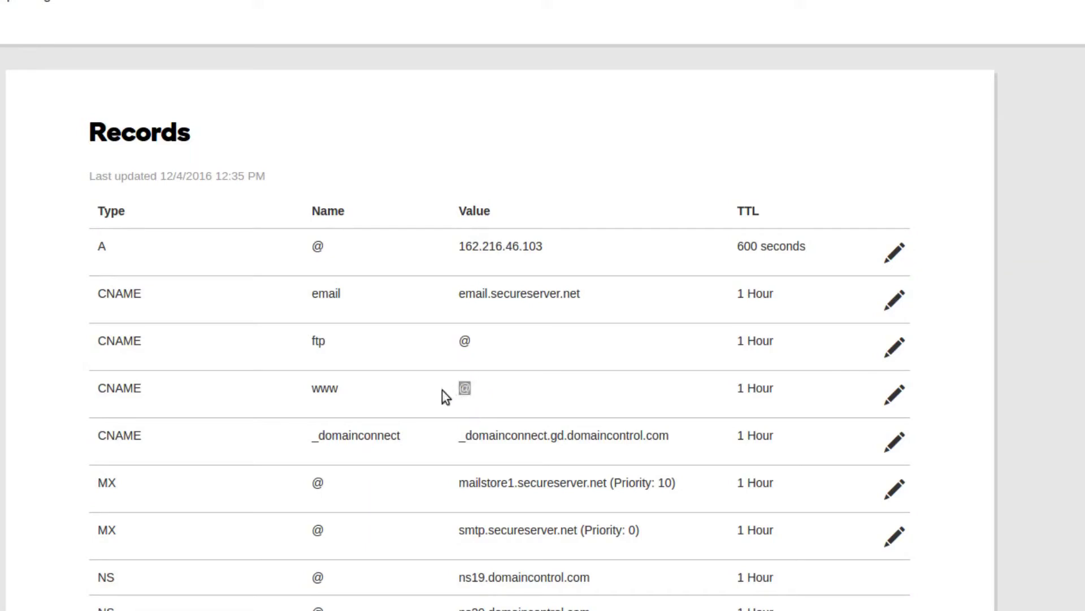
Highlight 162.216.46.103 in the A record and cross-check it against the ISPConfig zone and IP lookup tabs
left_click(547, 245)
left_click_drag(546, 245, 478, 244)
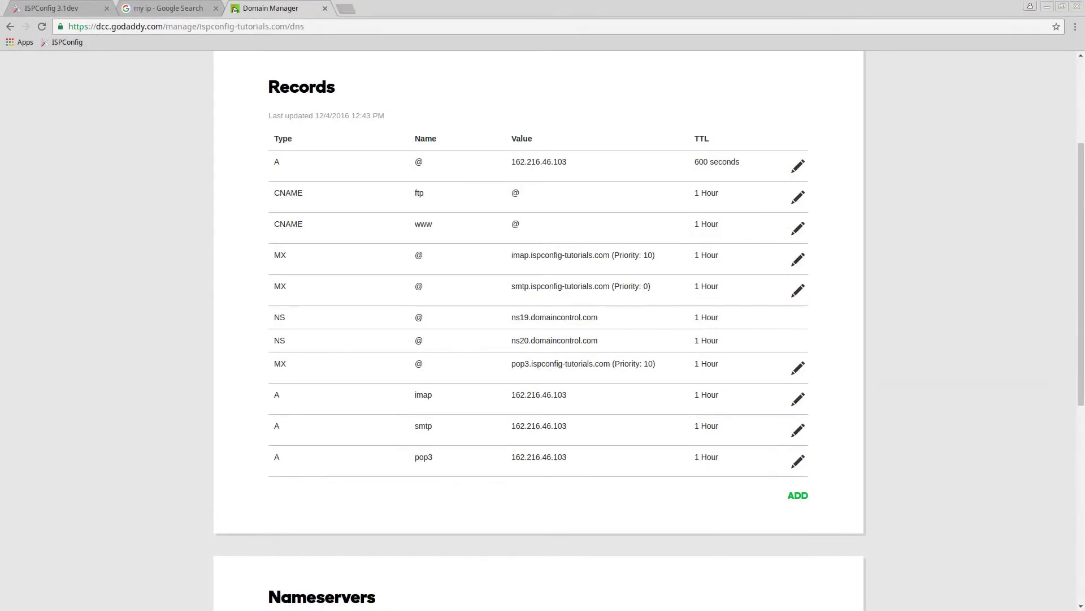
key("ctrl+1")
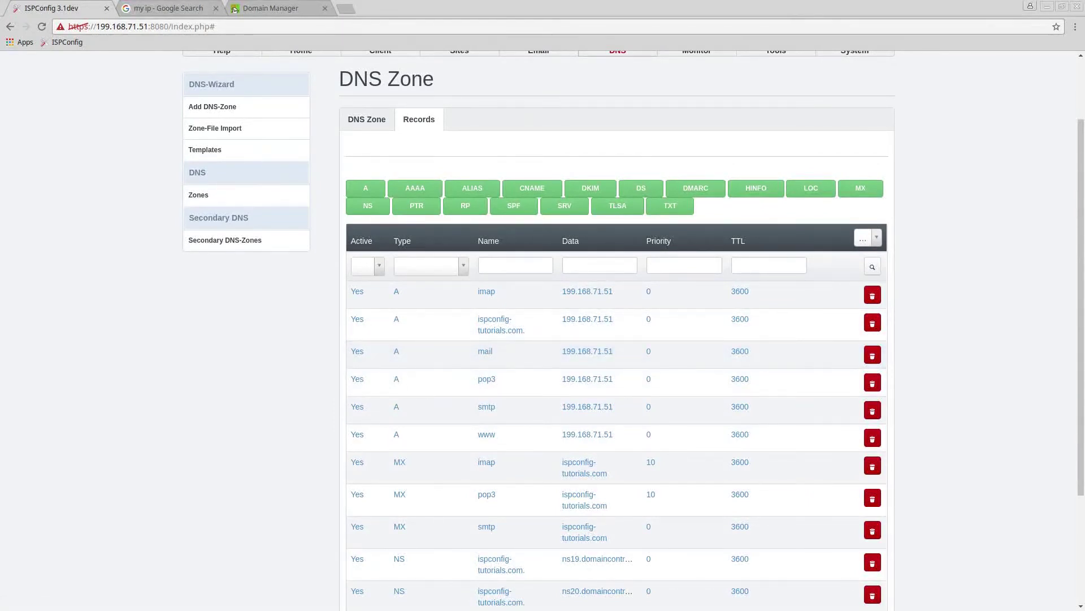
left_click(235, 10)
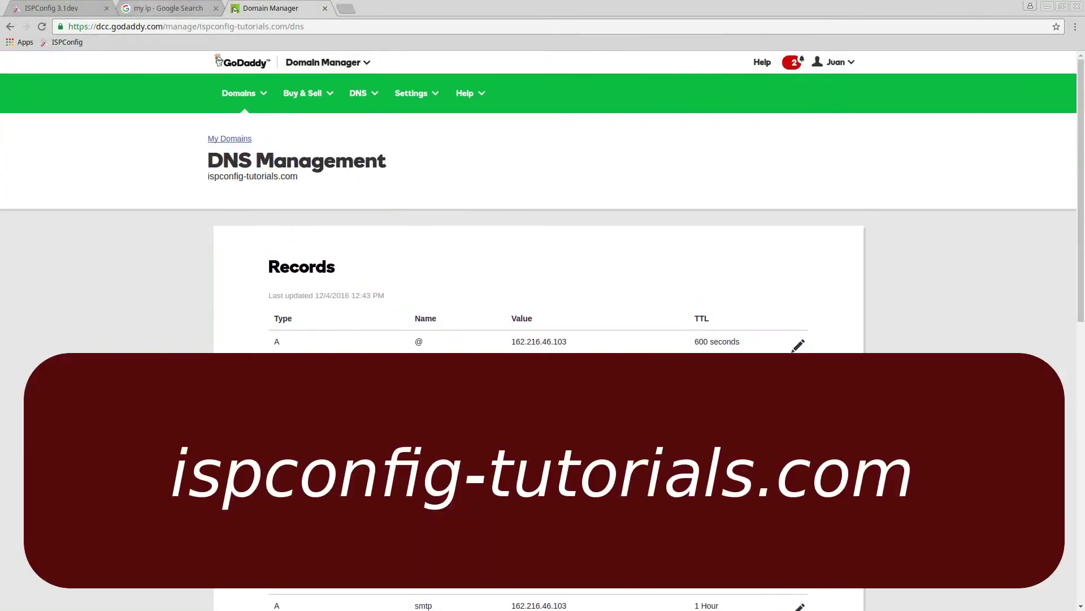
key("ctrl+shift+Tab")
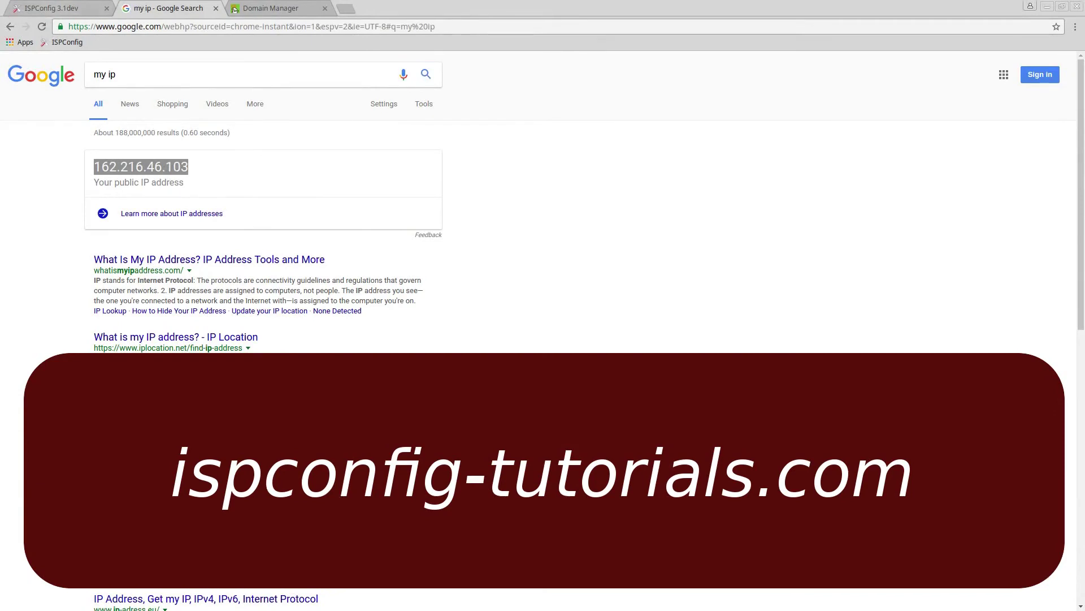
key("ctrl+shift+Tab")
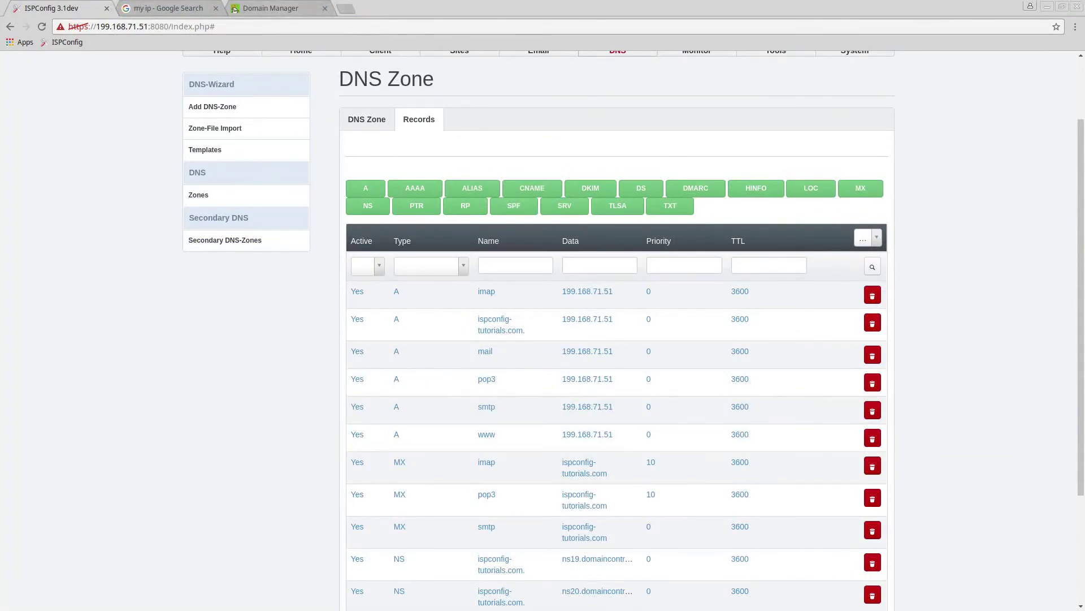
key("ctrl+t")
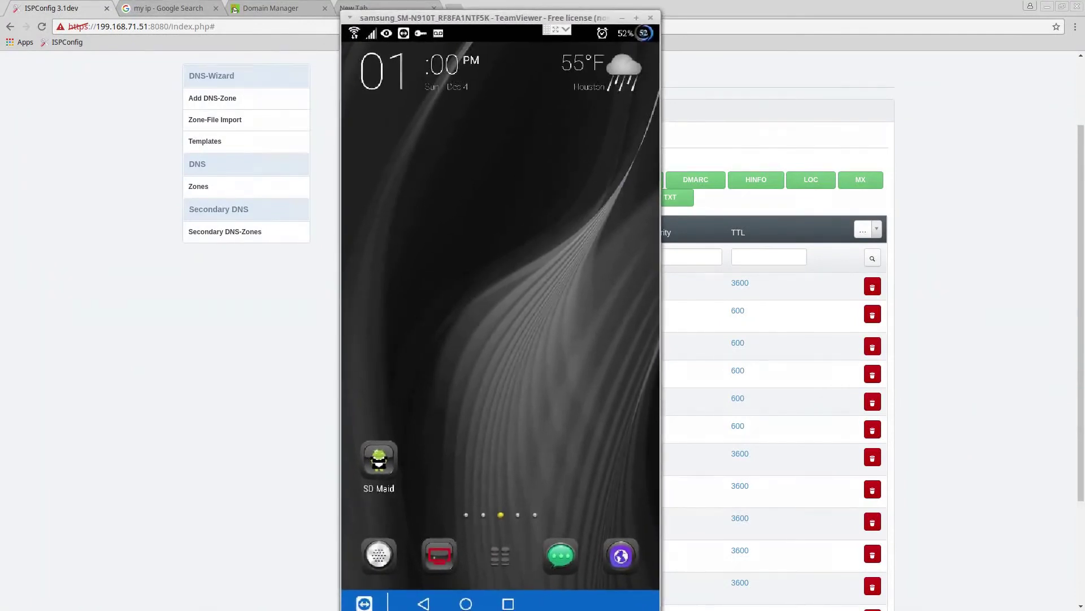
Launch Chrome on the remote Samsung phone from the first page of its app list
left_click(621, 555)
left_click(500, 556)
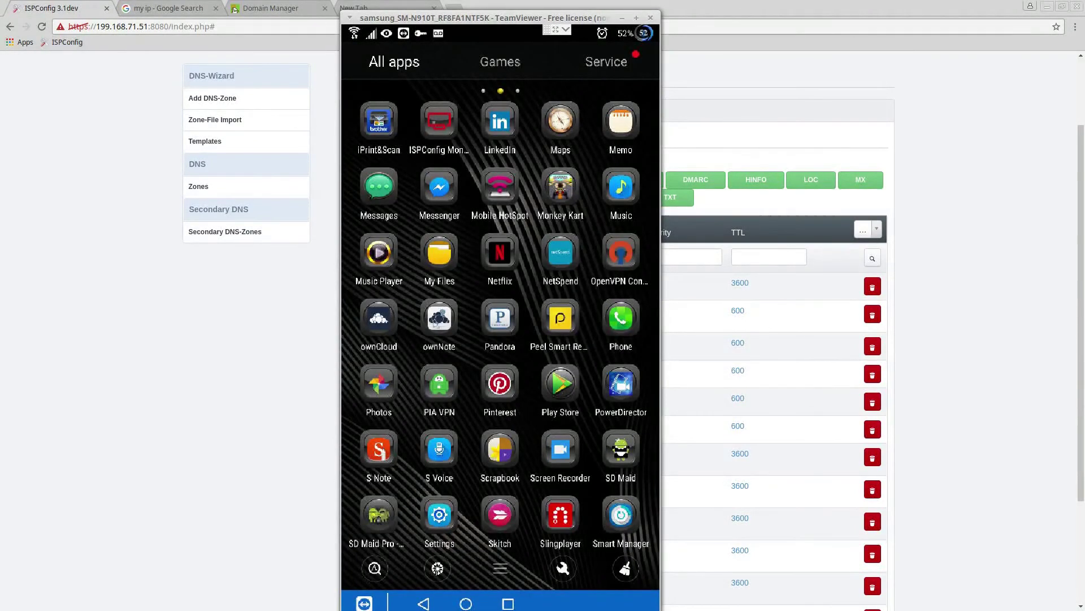
left_click_drag(396, 339, 622, 339)
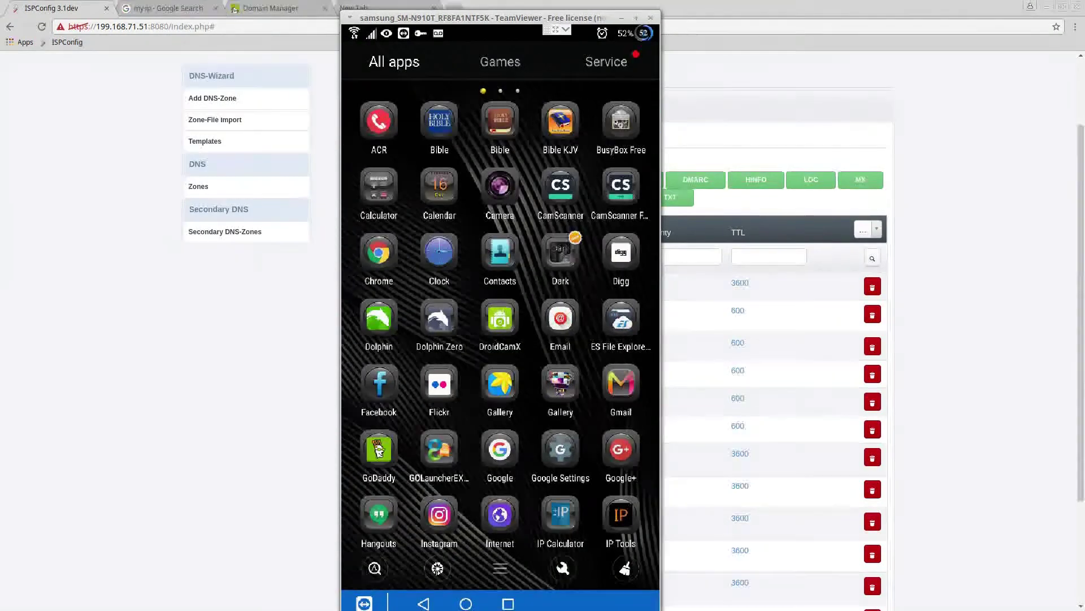
left_click(380, 253)
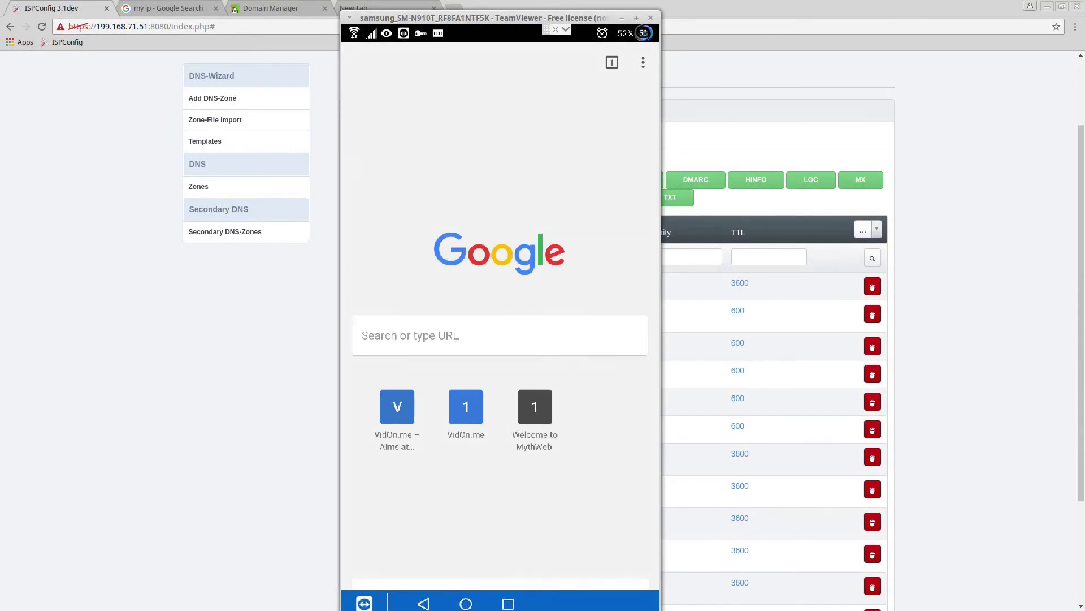
Browse to ispconfig-tutorials.com in the phone's Chrome and confirm the 'ISPconfig Part 1' banner loads
left_click(410, 335)
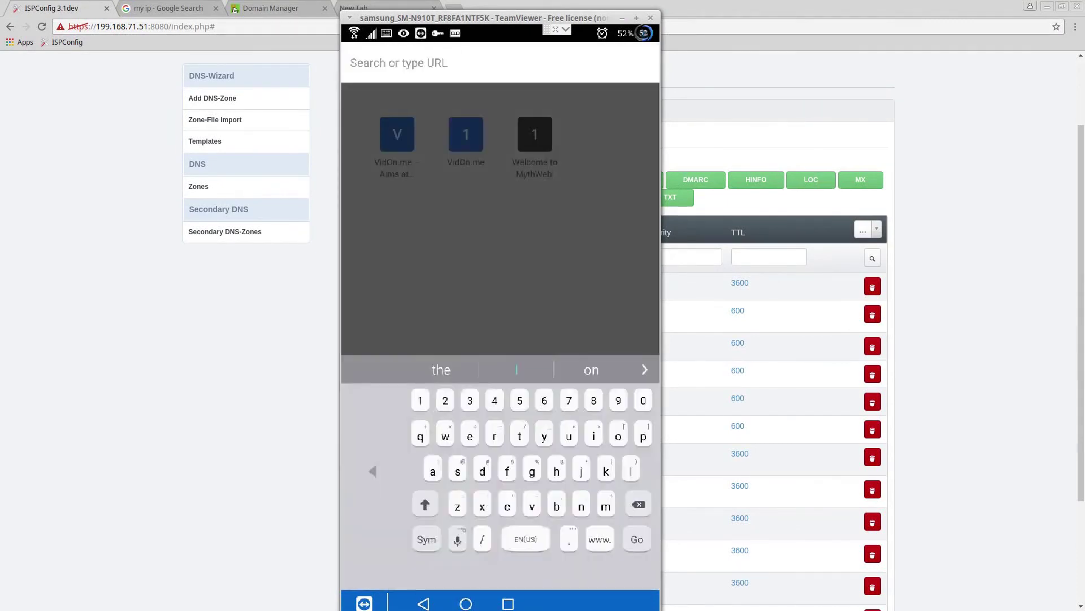
type("isp")
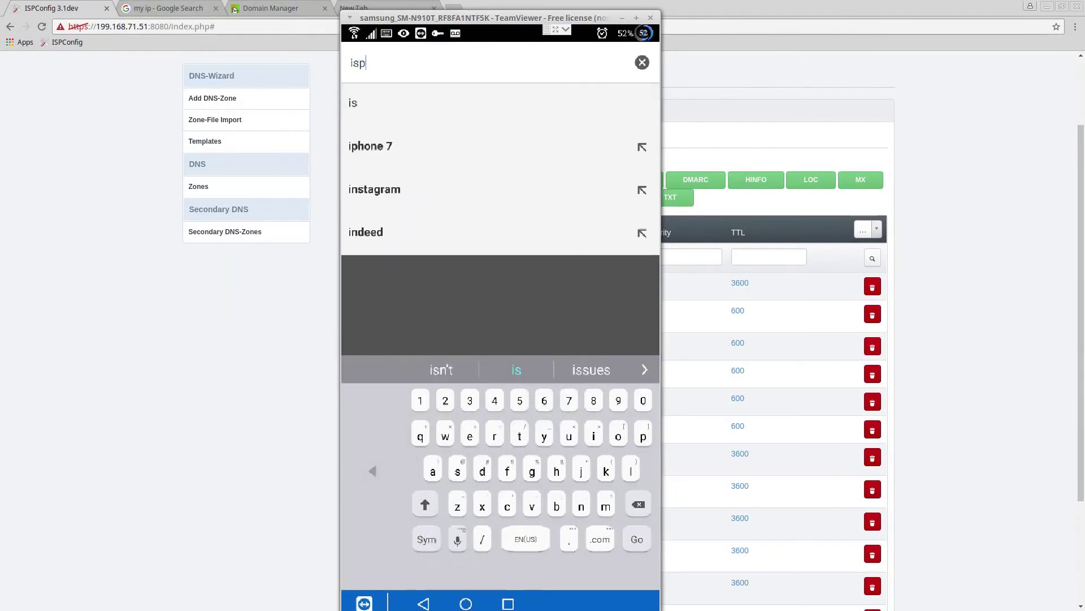
type("config")
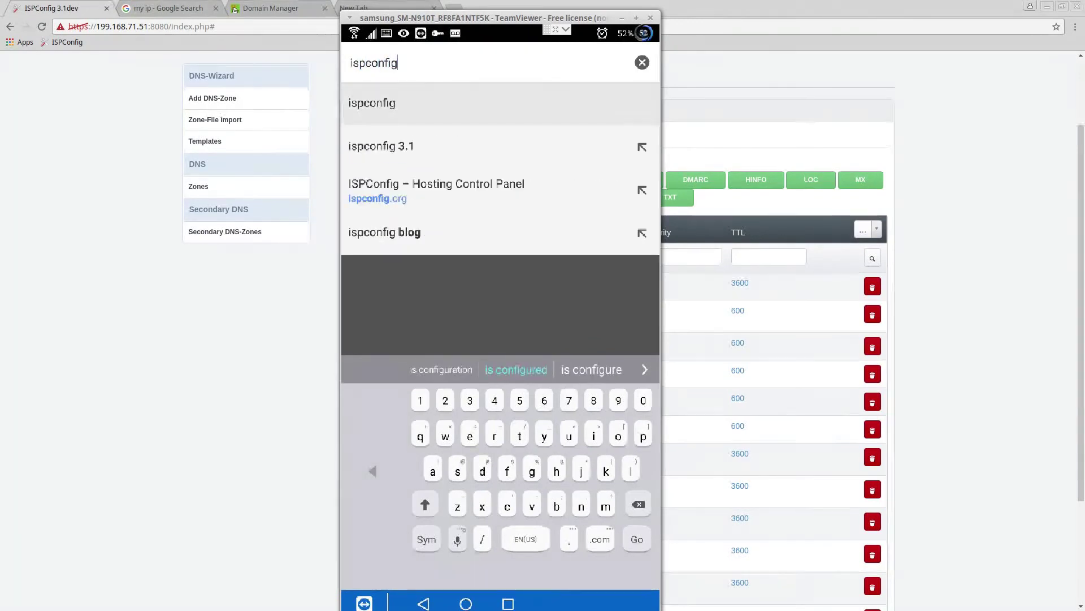
type("-tu")
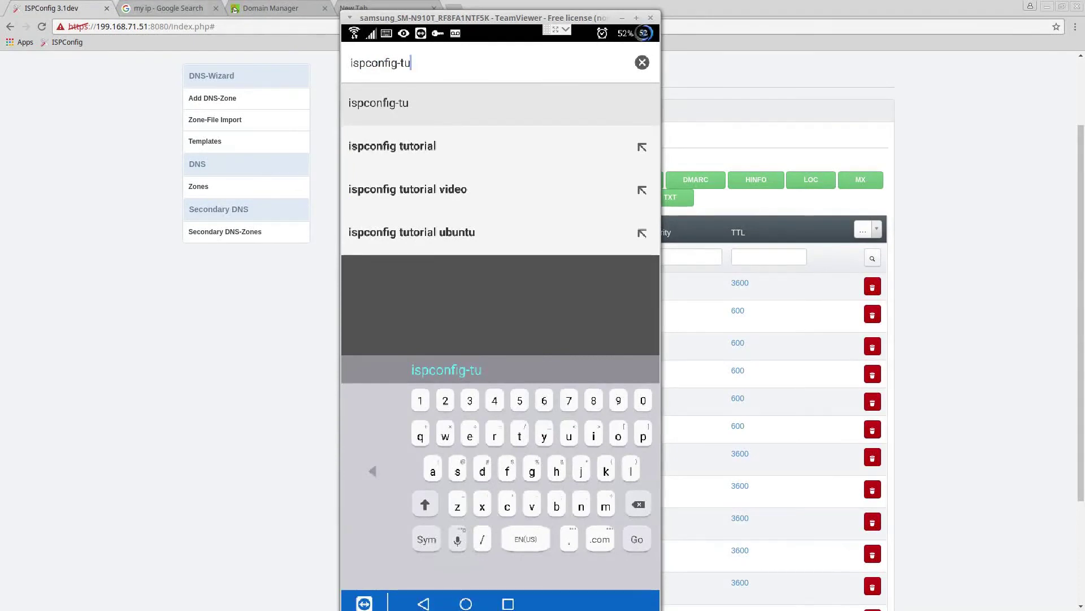
type("torials")
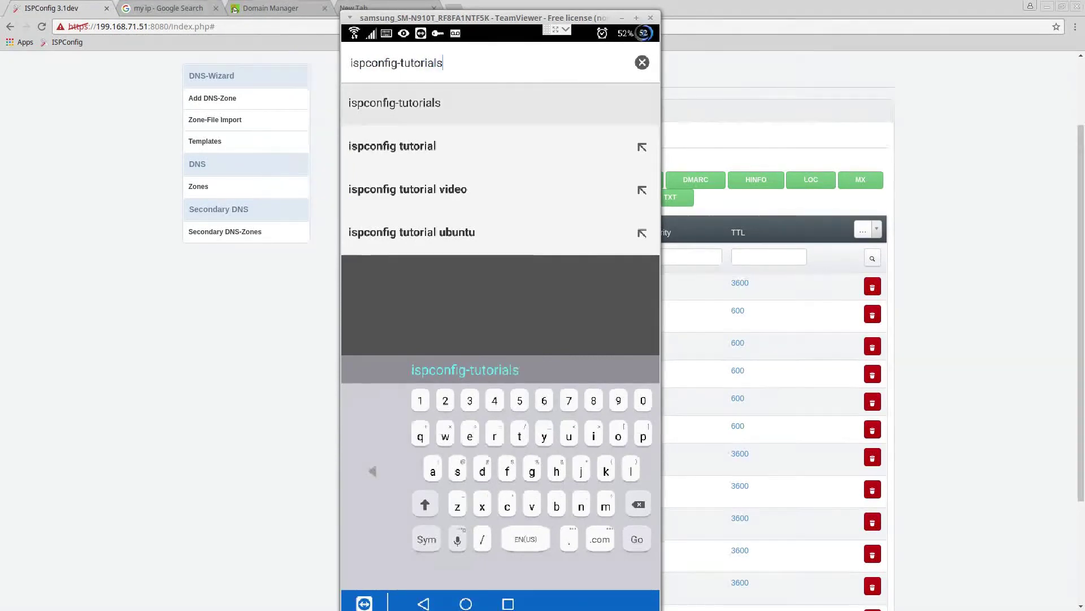
type(".com")
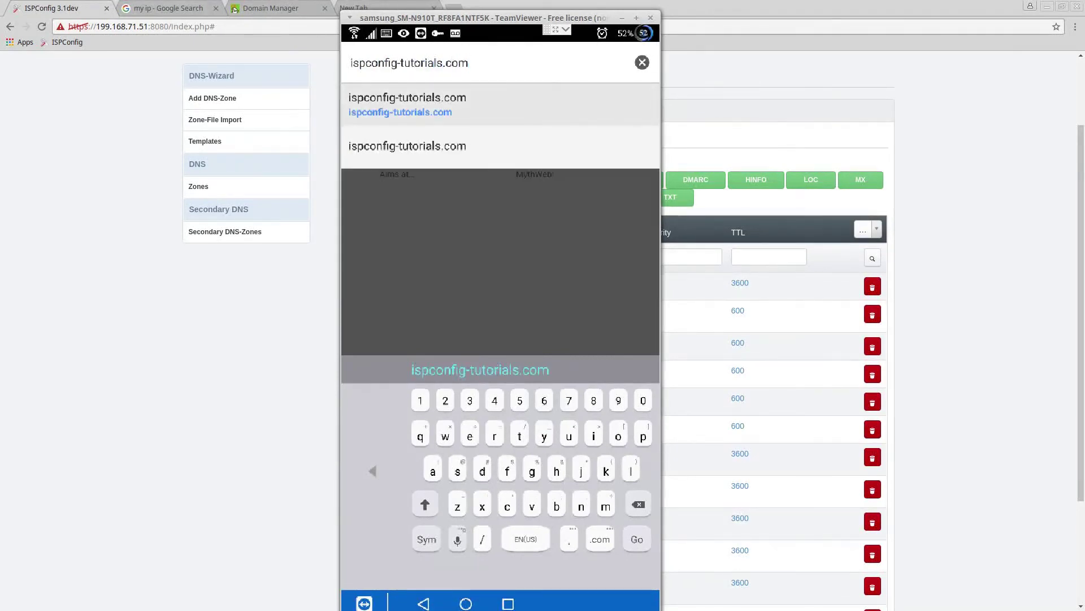
key("Return")
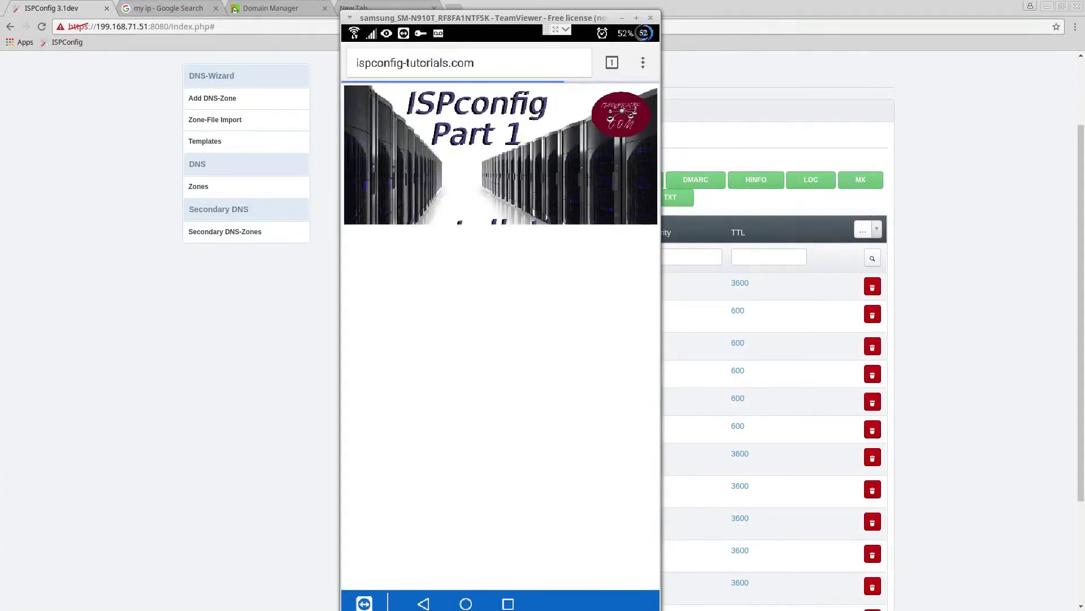